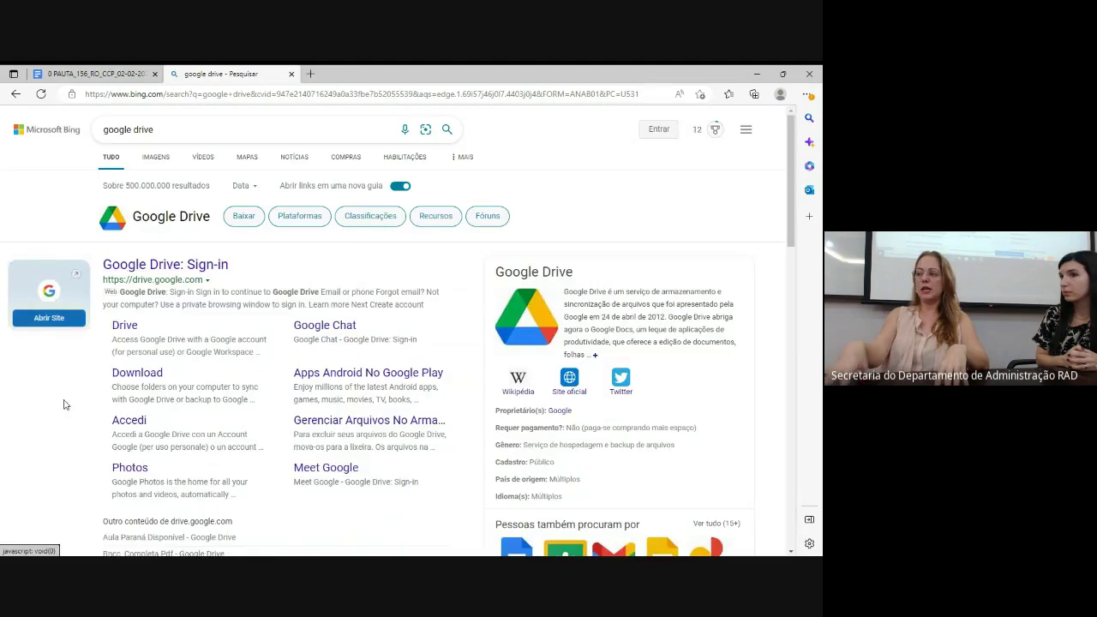
Step: Open Google Drive from the search results and enter the PPGAO shared drive
click(176, 266)
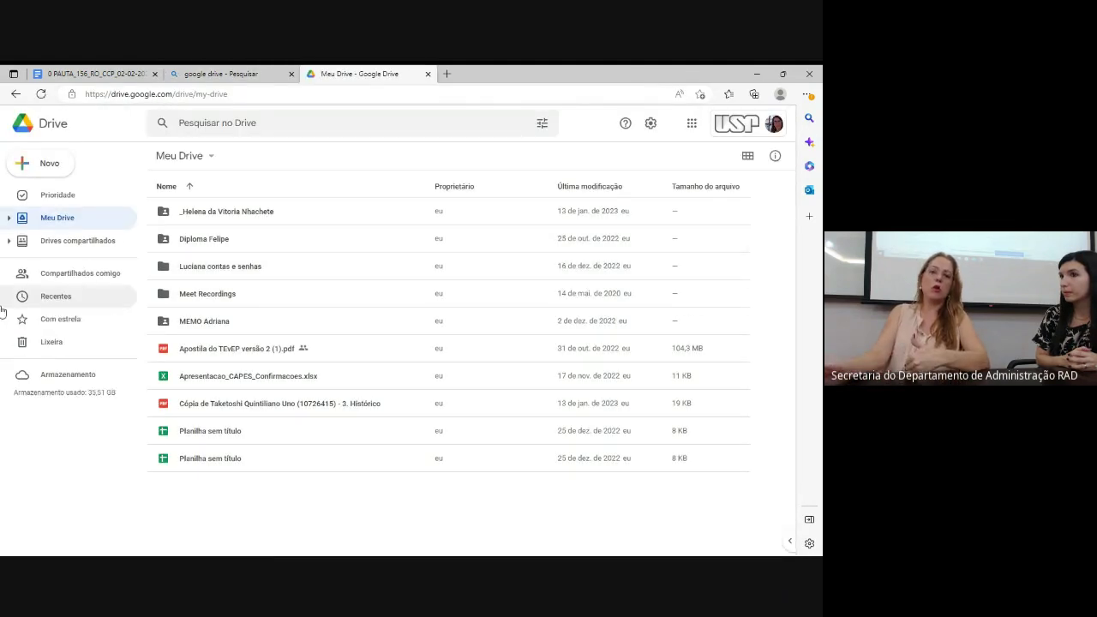
click(83, 243)
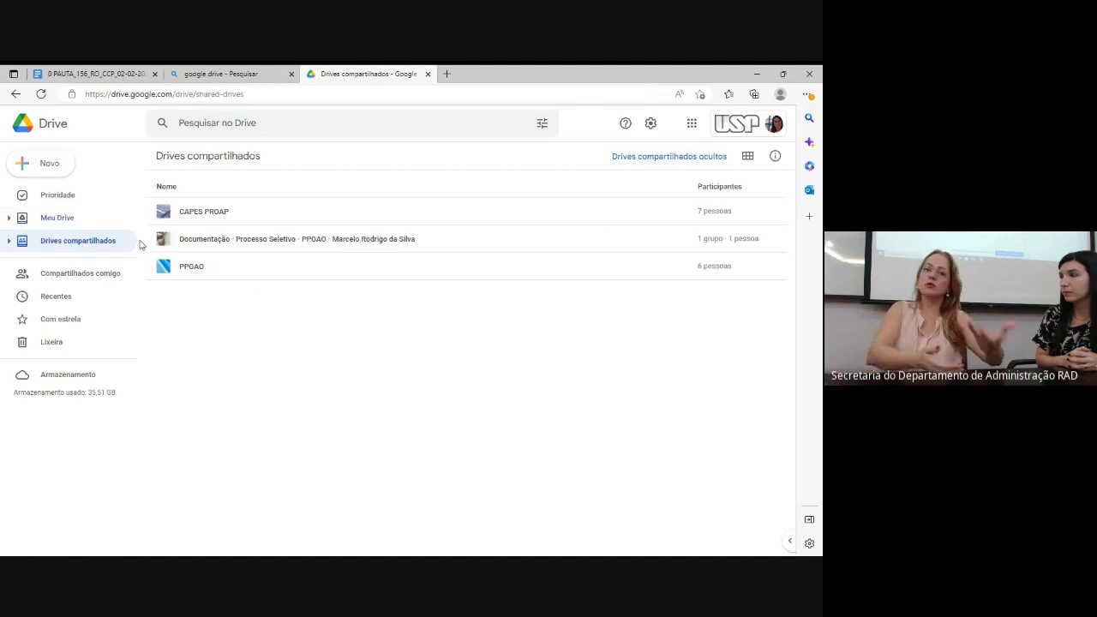
click(211, 271)
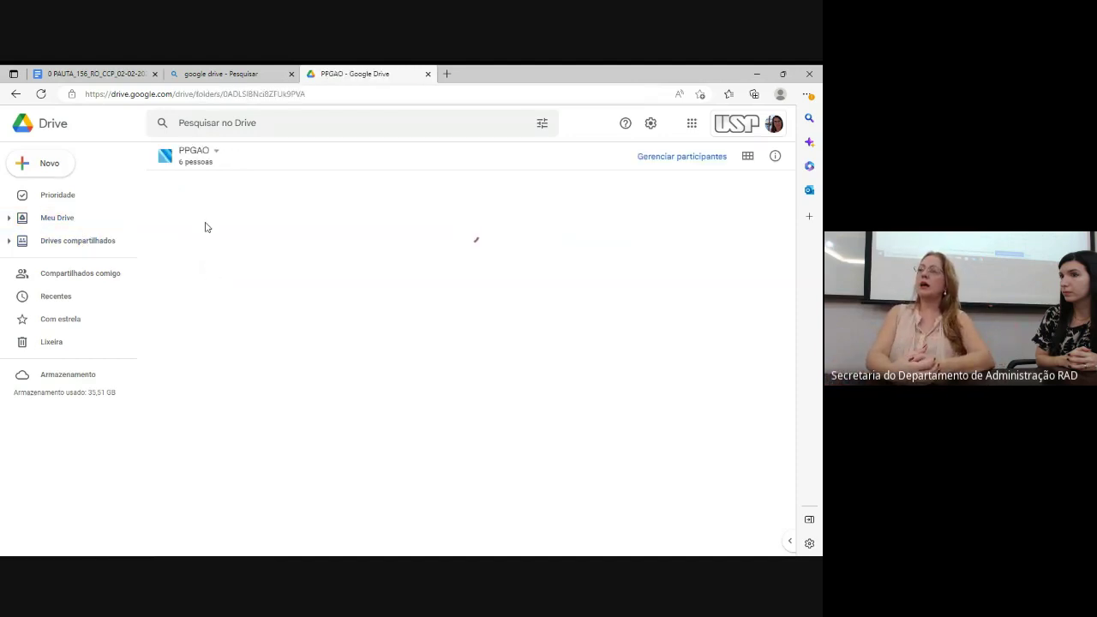
Step: Open 1.1.2. Rateio_PROAP_PPGAO2022v3 nova.xlsx from the folder 156 RO_CCP-PPGAO_02-02-2023 inside Reuniões
scroll(244, 360, down, 5)
scroll(244, 369, up, 1)
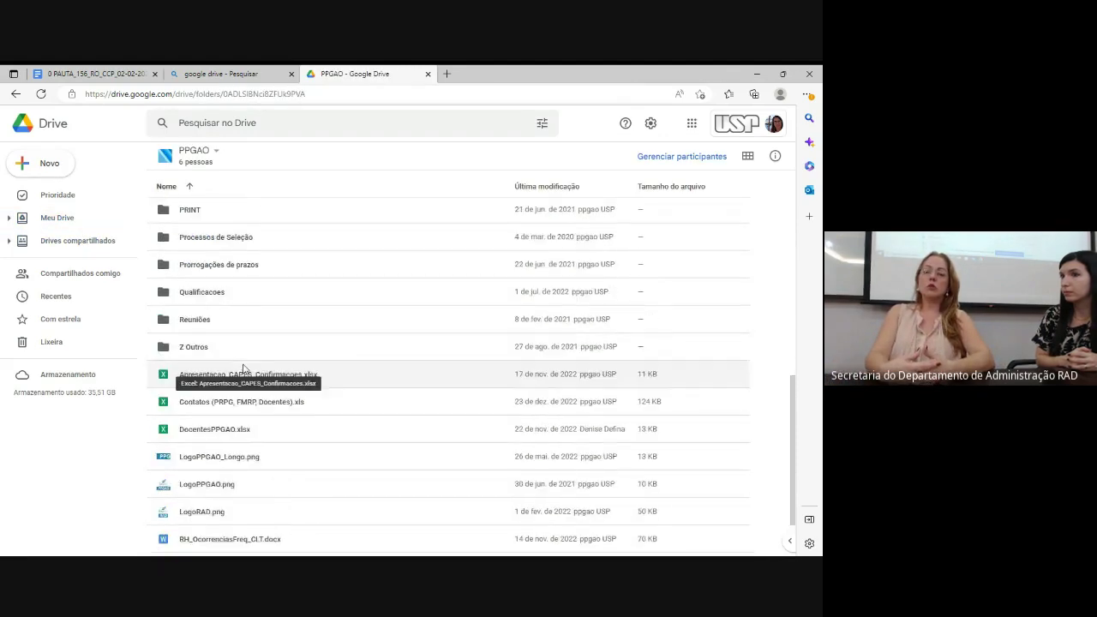
double_click(210, 329)
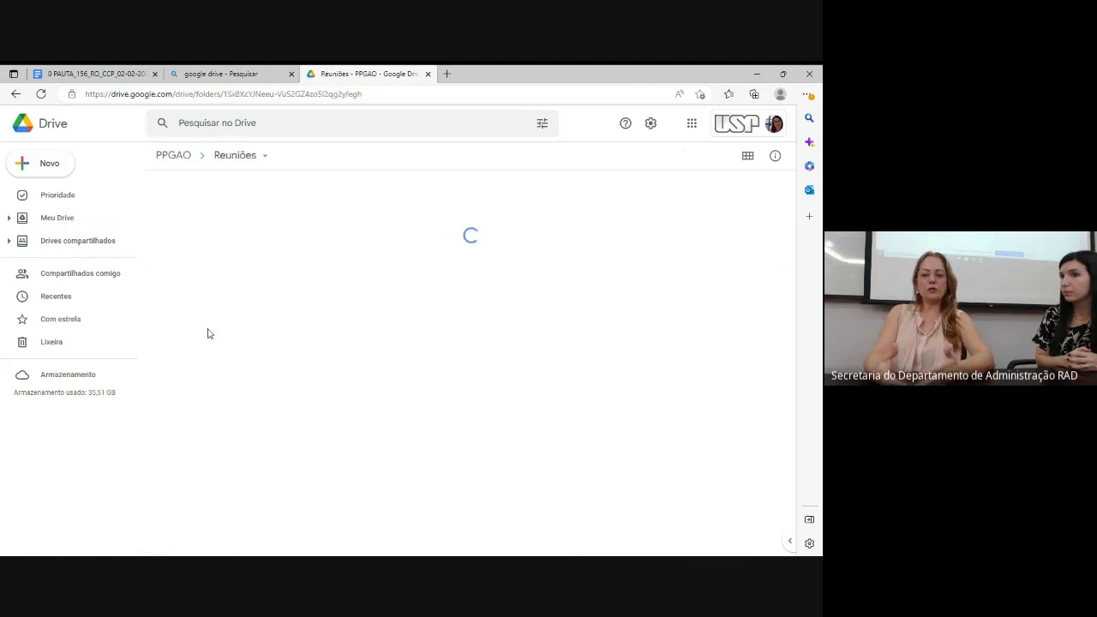
scroll(210, 334, down, 5)
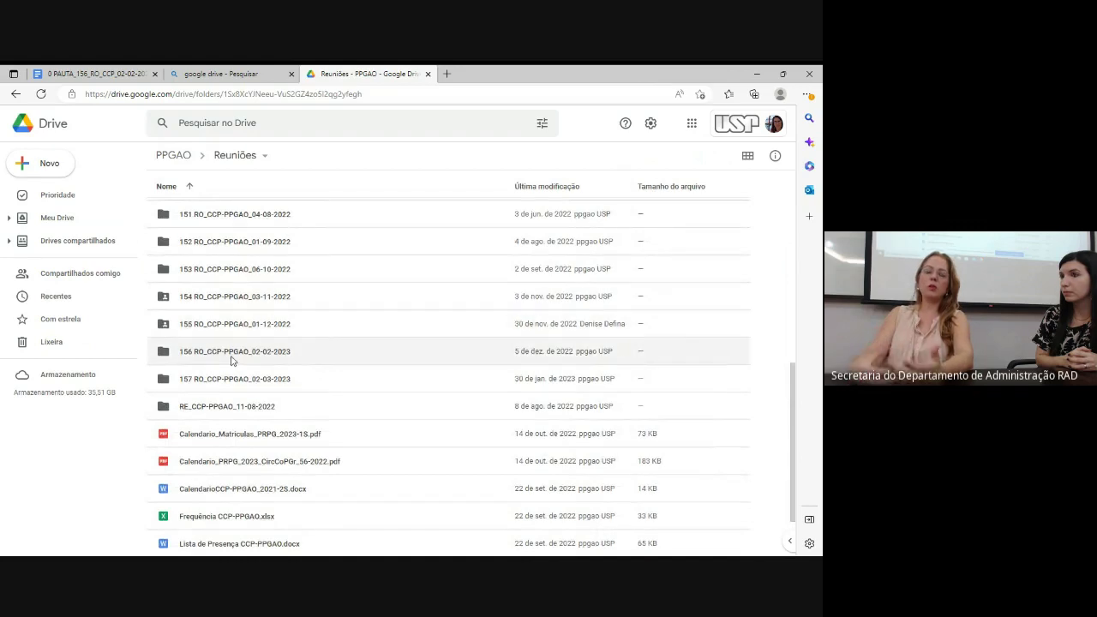
double_click(231, 360)
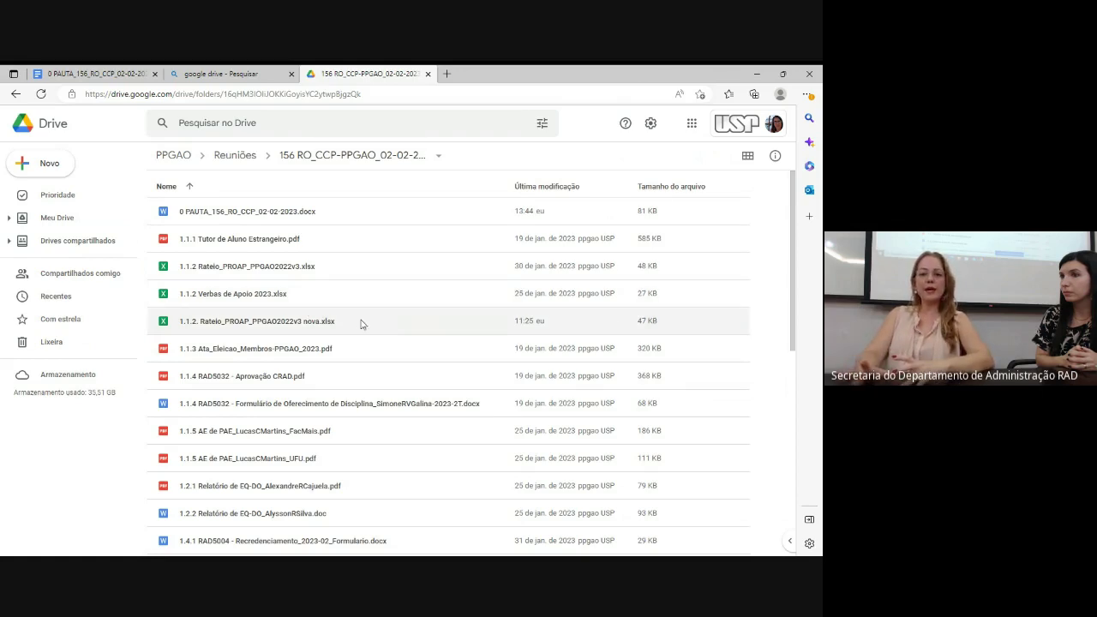
double_click(279, 323)
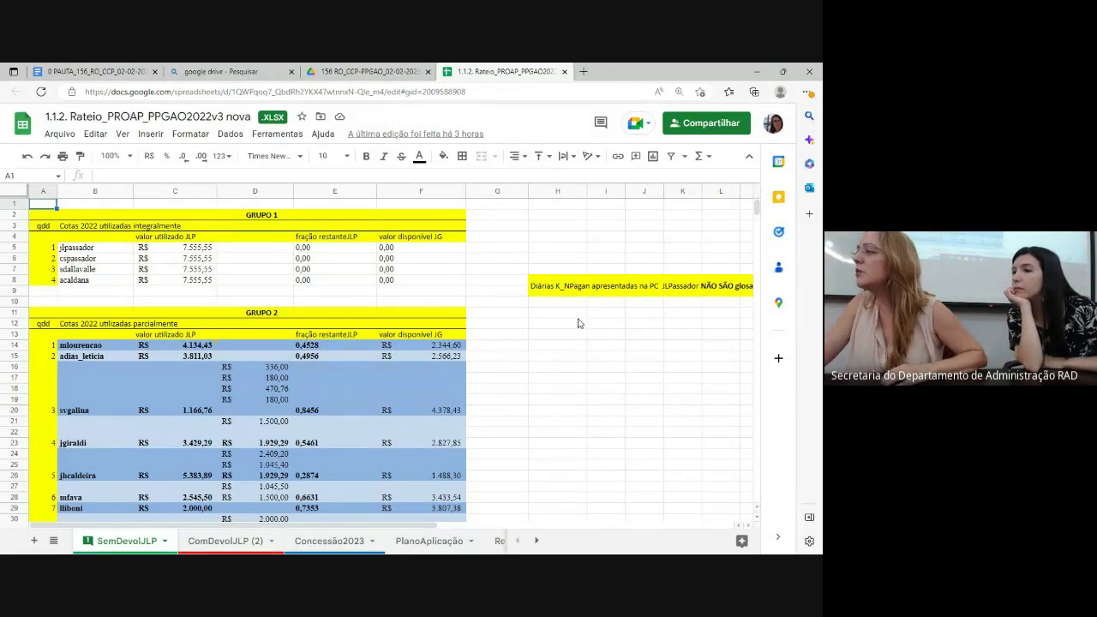
Step: Examine the per-diem note on the SemDevolJLP sheet and the fully used quotas of GRUPO 1 on ComDevolJLP (2)
click(555, 289)
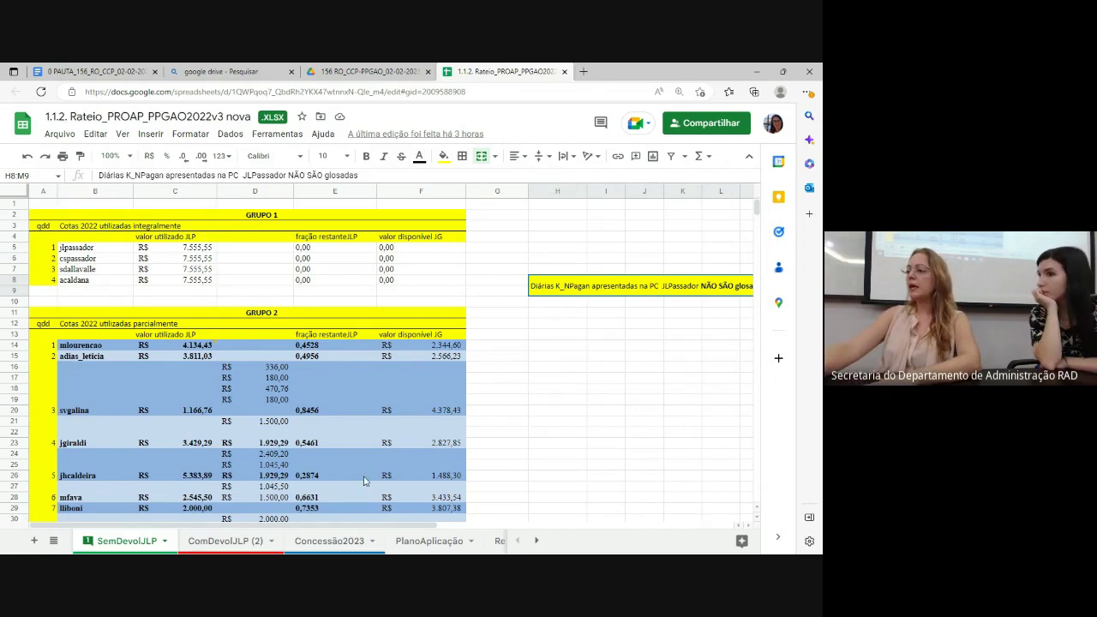
click(210, 543)
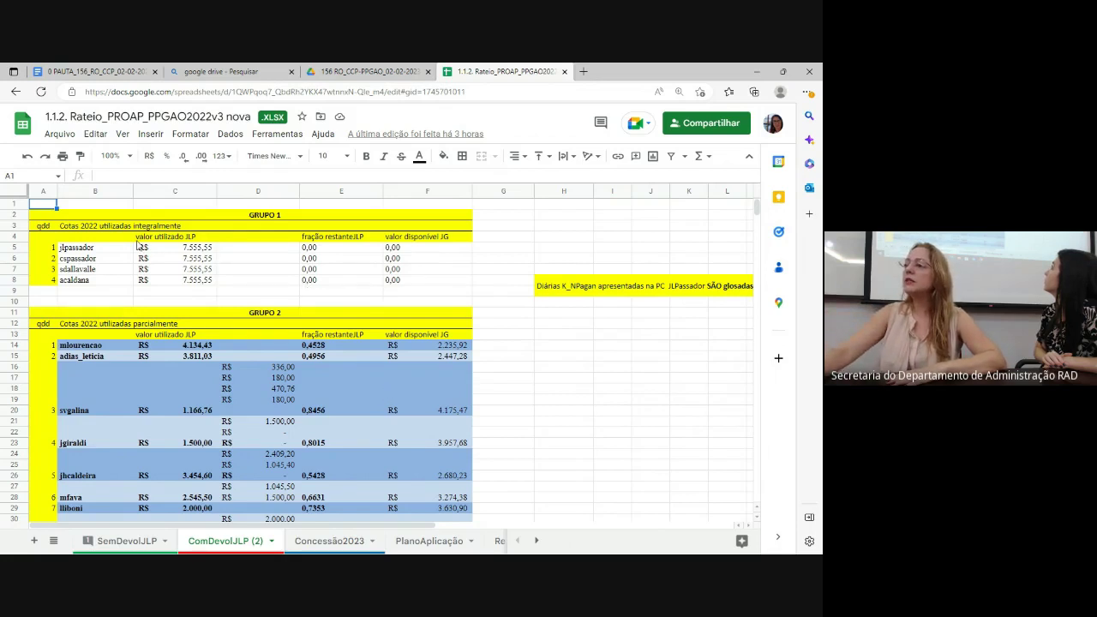
click(216, 219)
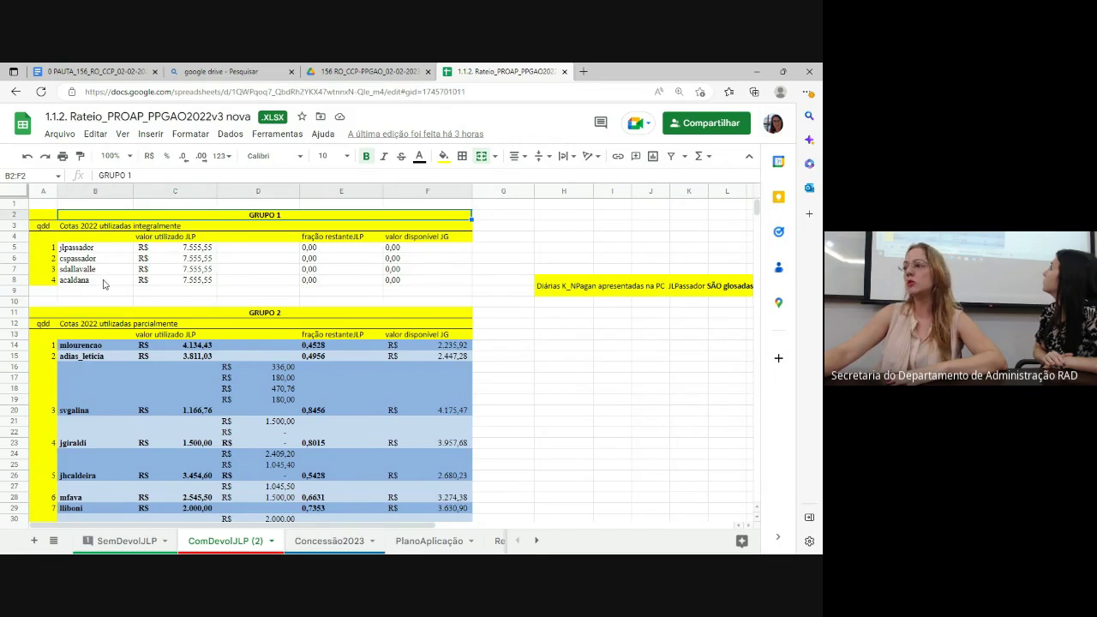
click(163, 281)
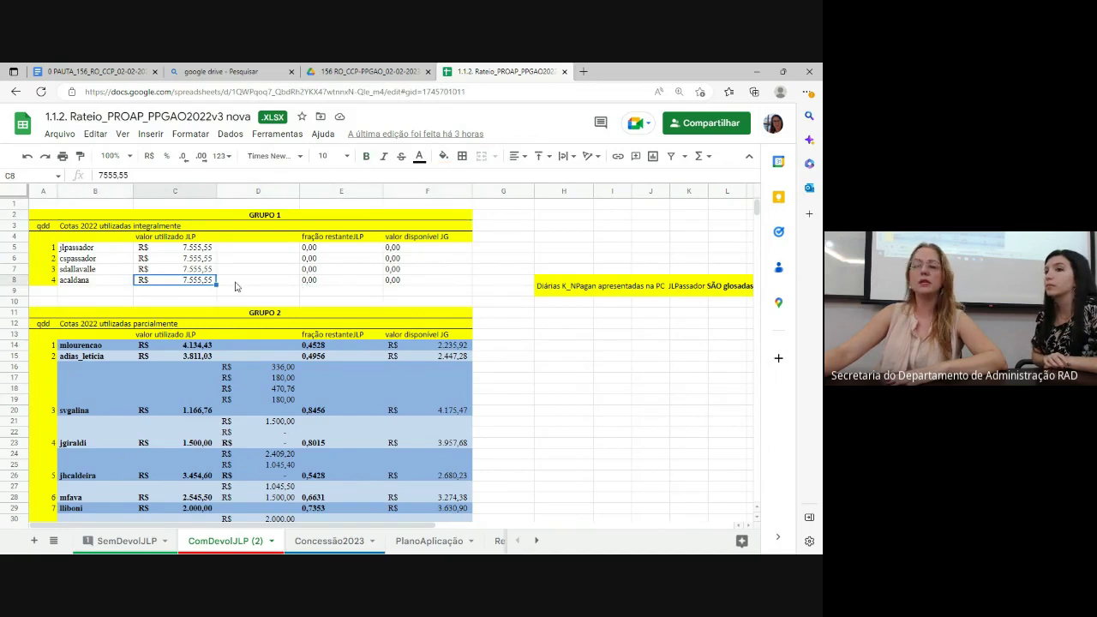
Step: Examine the partially used 2022 quotas in GRUPO 2 and the available amount in its first row
scroll(233, 286, down, 1)
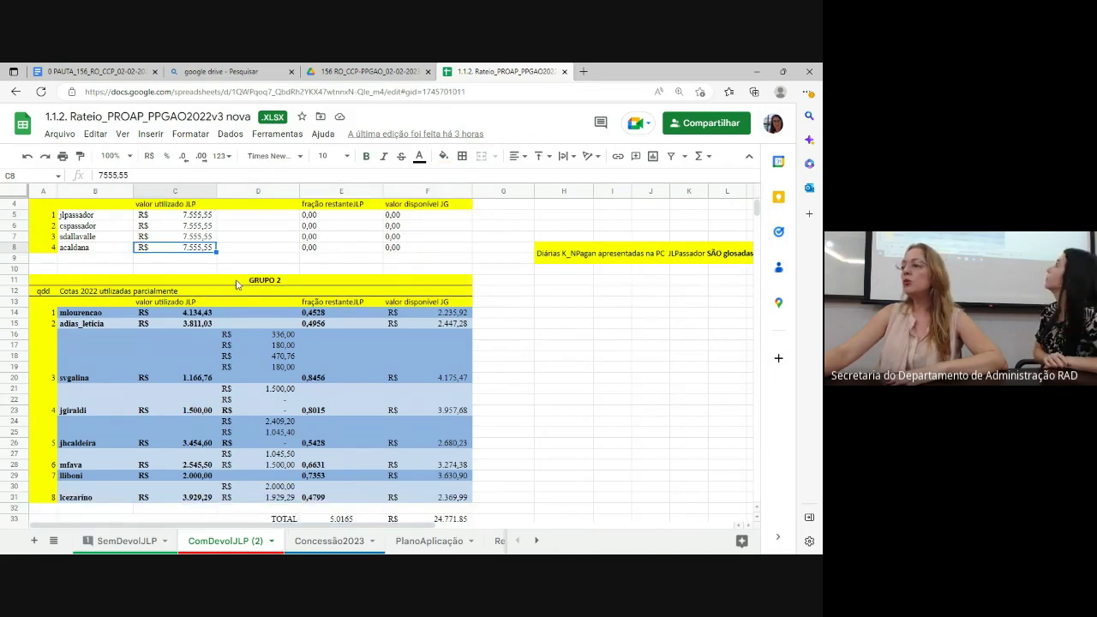
click(236, 282)
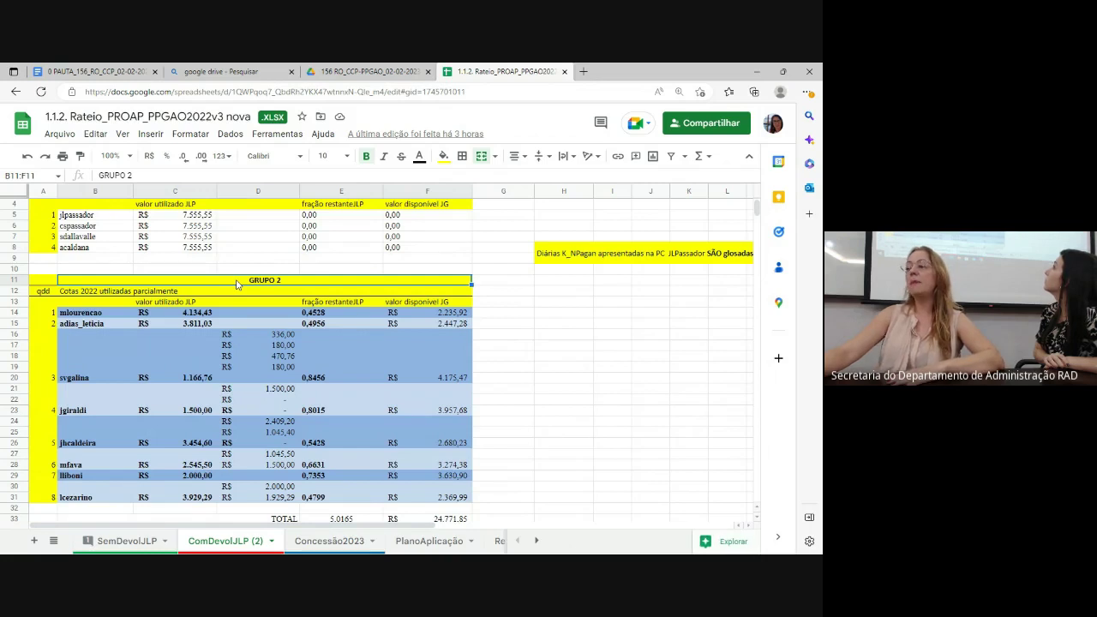
click(70, 326)
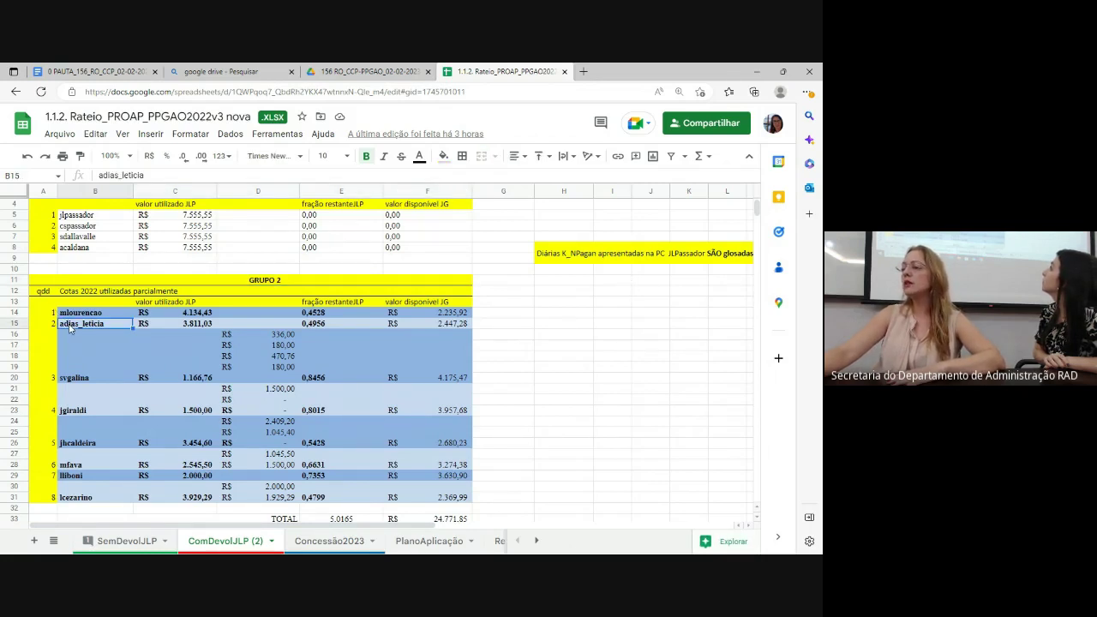
click(73, 314)
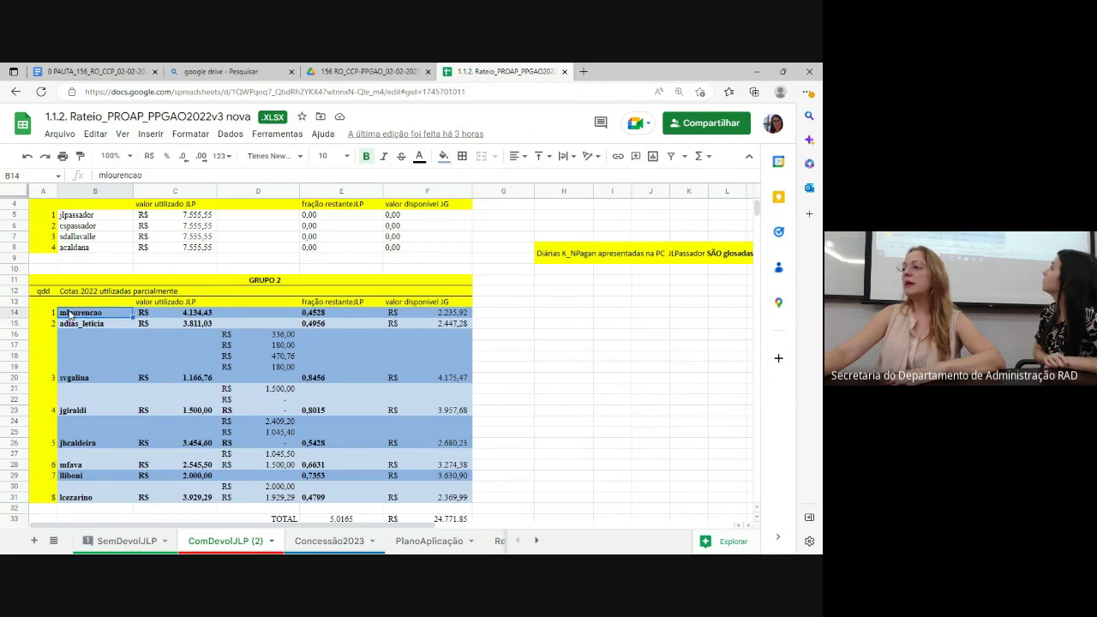
scroll(79, 354, down, 1)
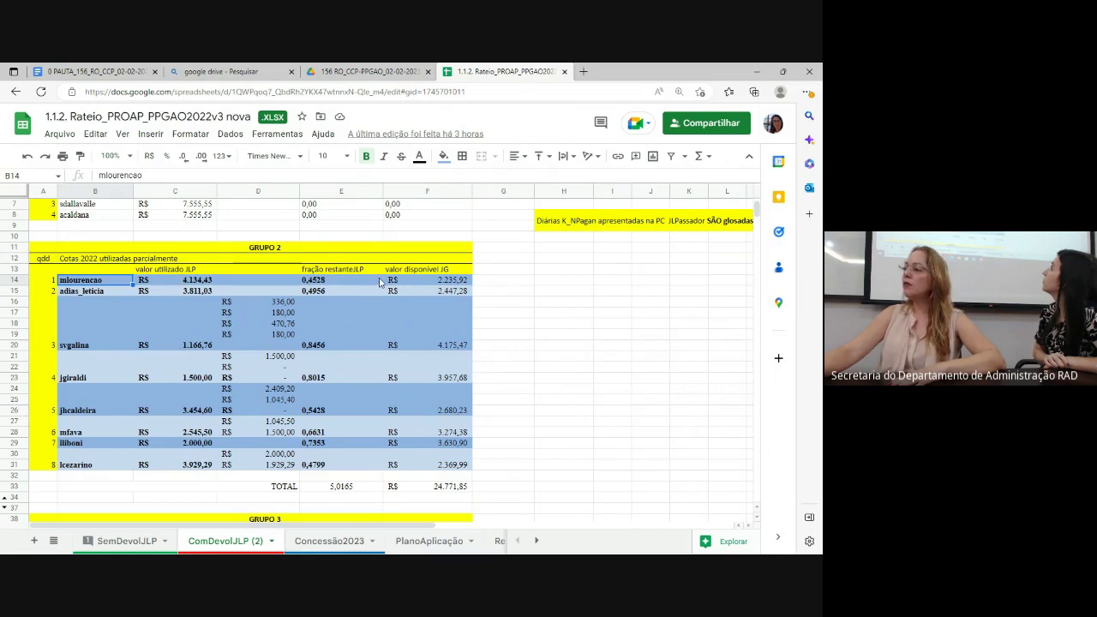
click(436, 281)
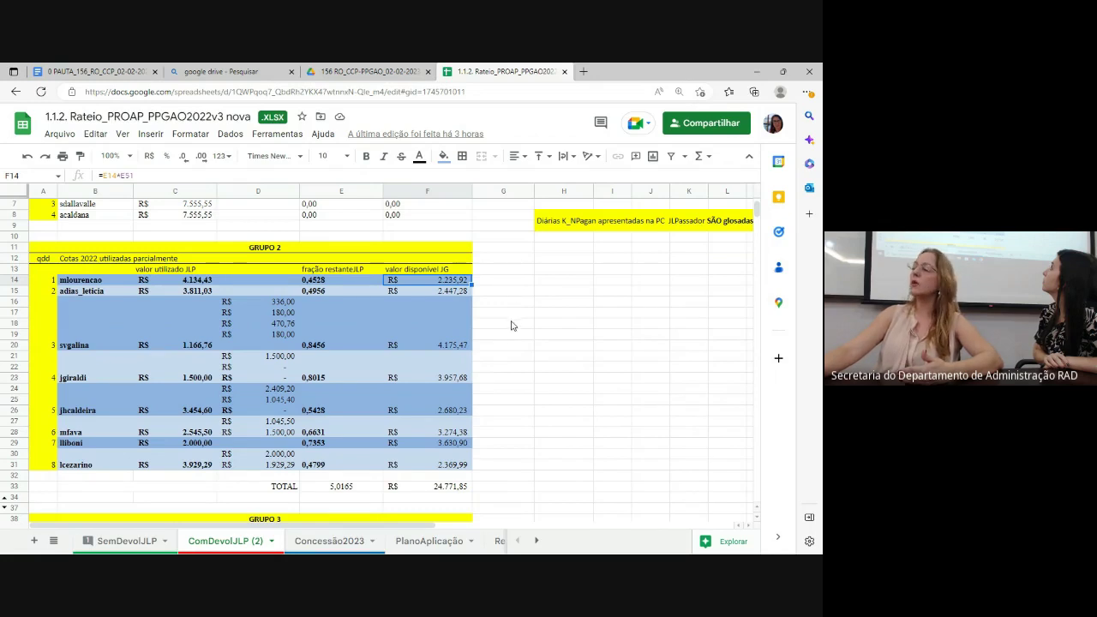
Step: Compare the available amounts of GRUPO 3 between the ComDevolJLP (2) and SemDevolJLP sheets, ending on ComDevolJLP (2)
scroll(512, 326, down, 2)
scroll(512, 343, down, 3)
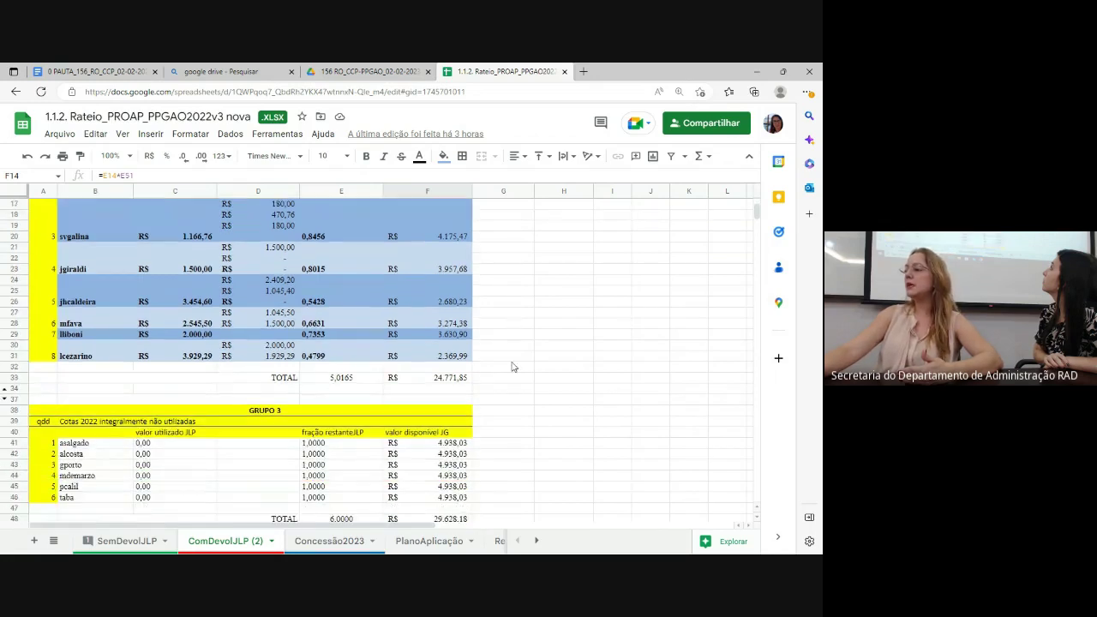
click(441, 444)
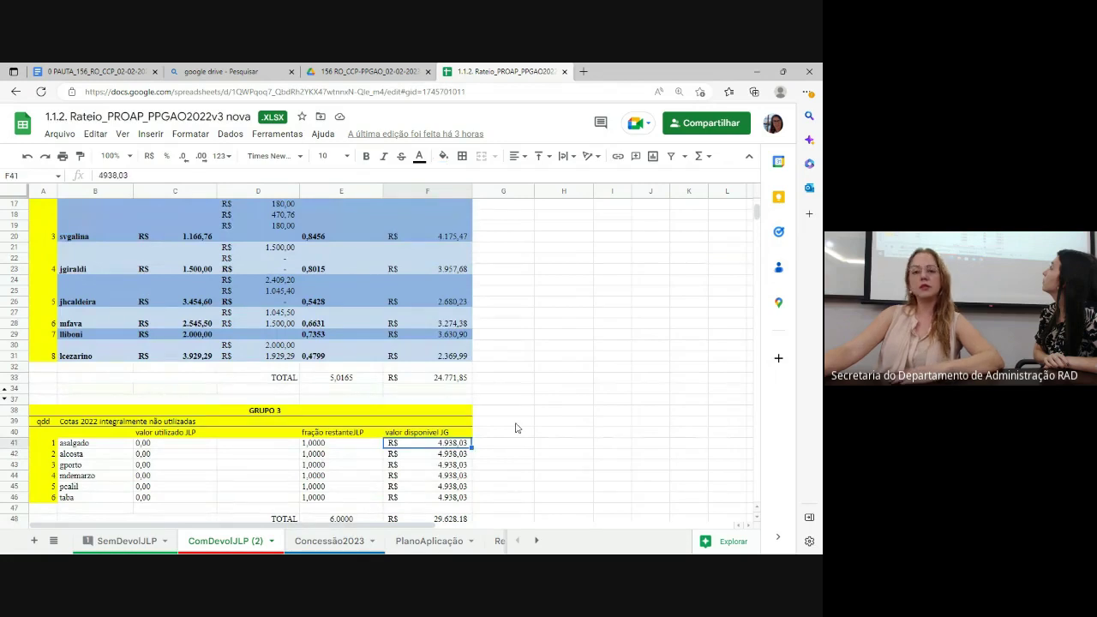
click(109, 547)
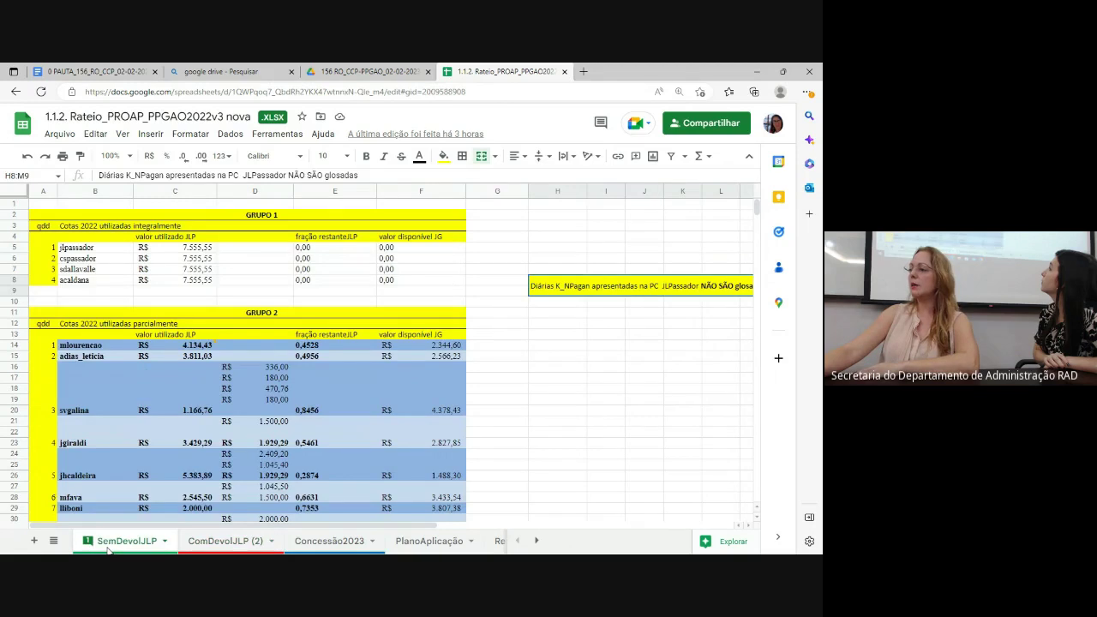
scroll(386, 465, down, 3)
click(390, 443)
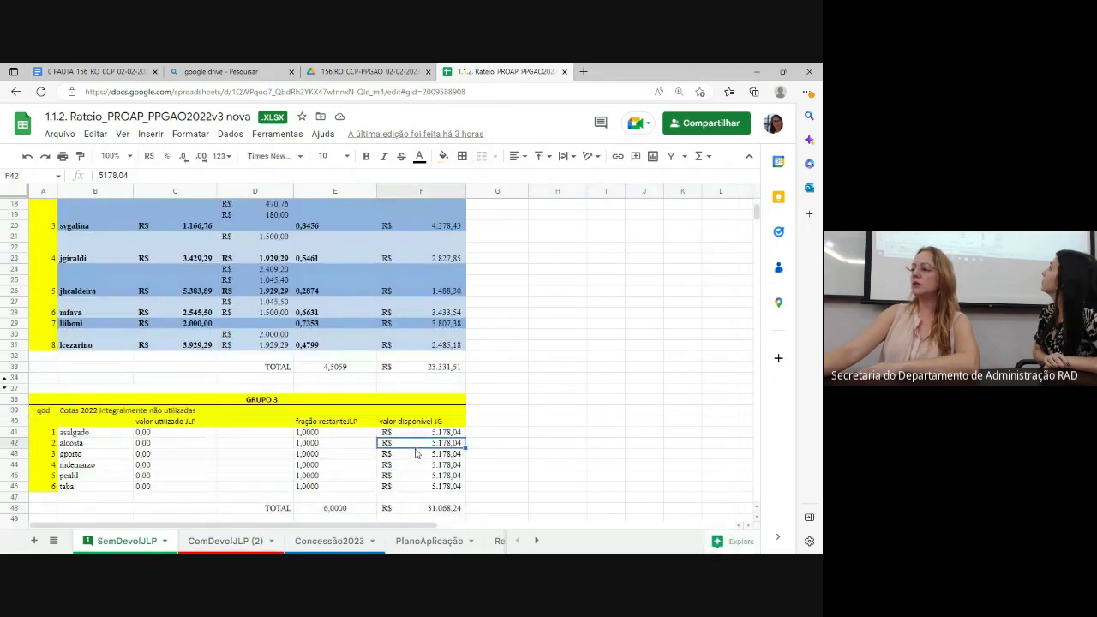
click(230, 541)
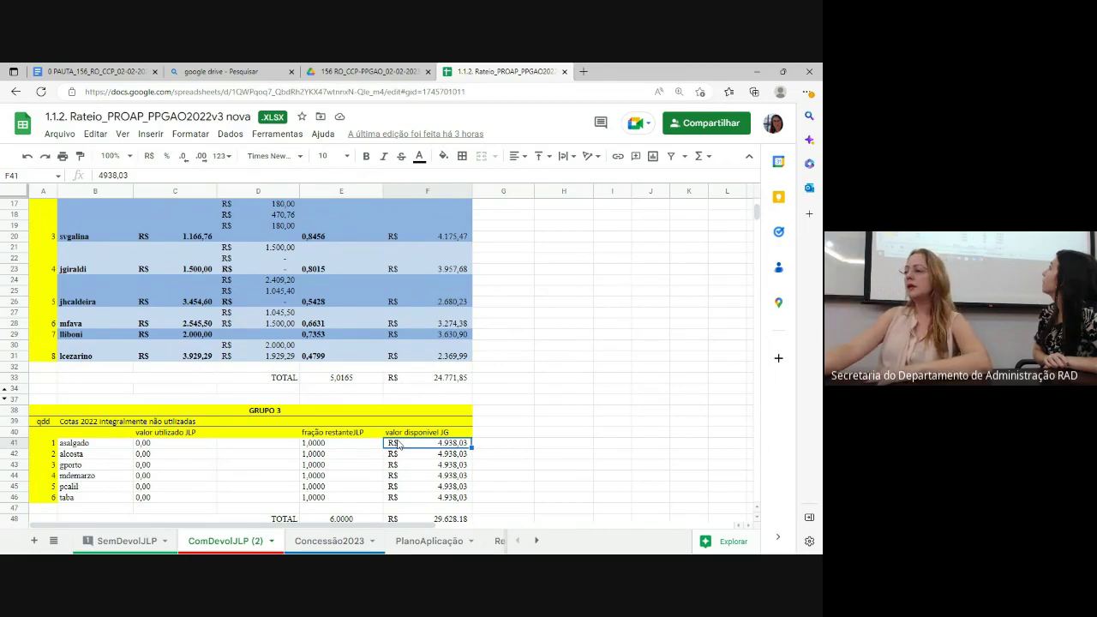
Step: Go through the first and last members listed in GRUPO 3 and the available amount in the first row
click(109, 443)
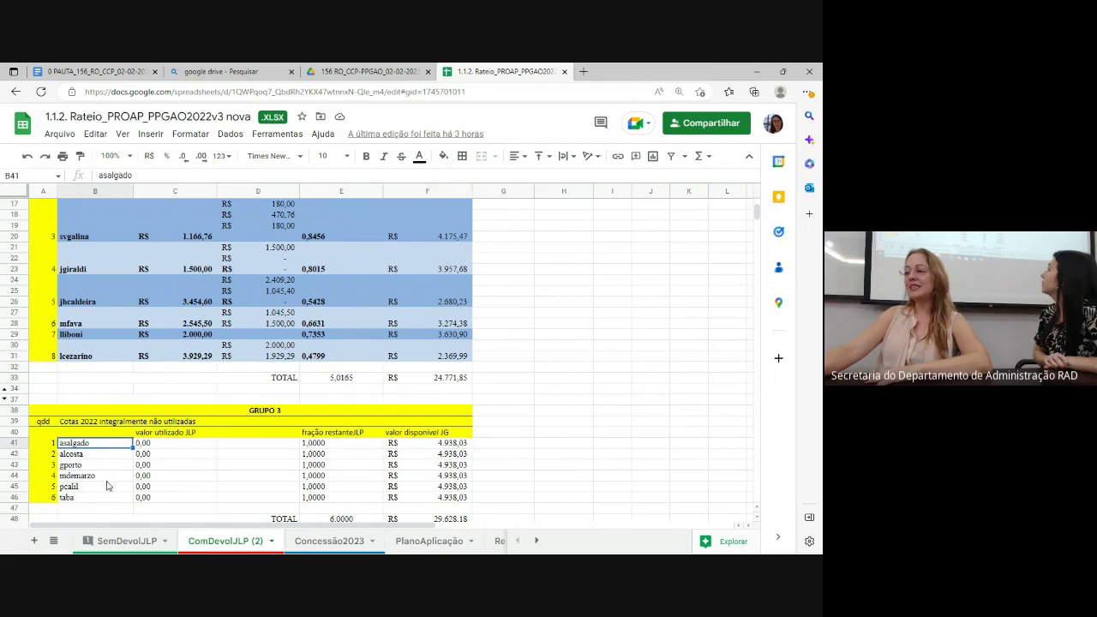
click(111, 497)
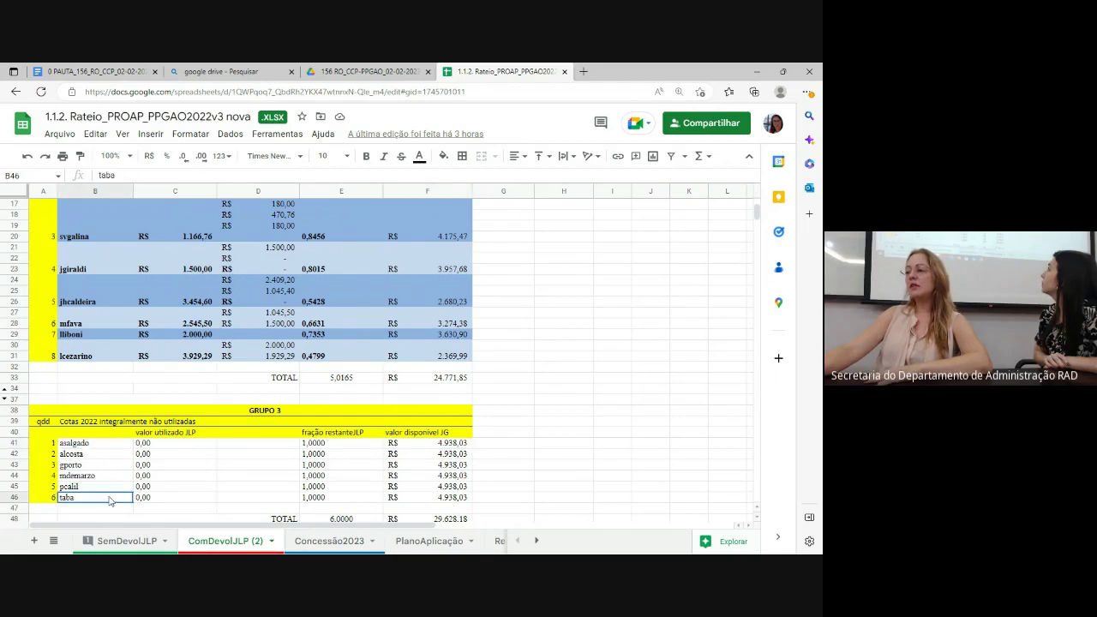
click(113, 445)
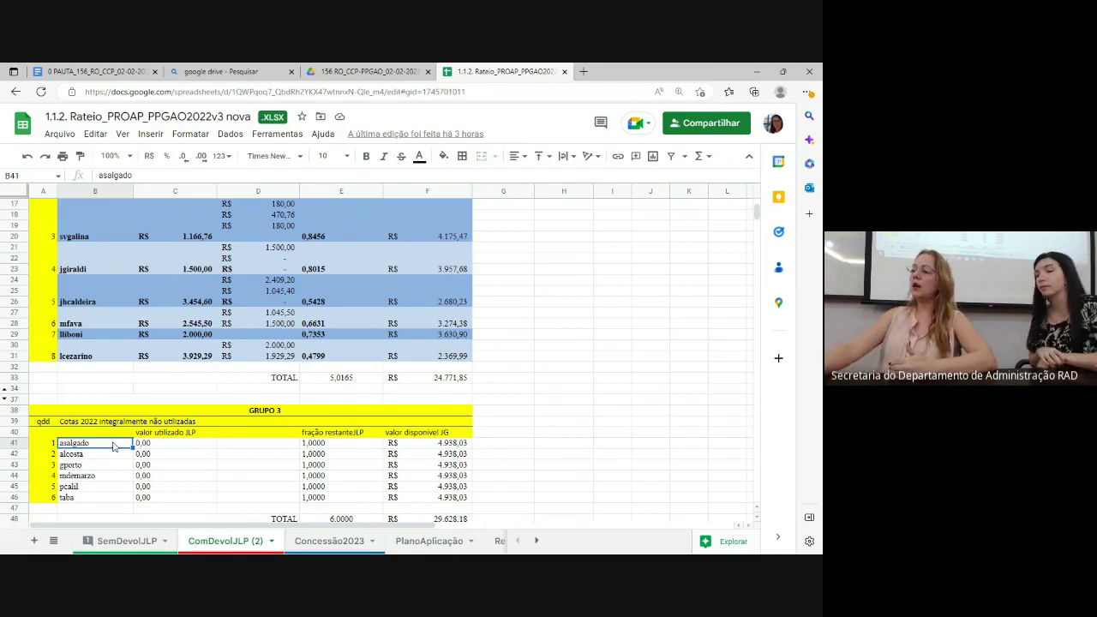
click(424, 444)
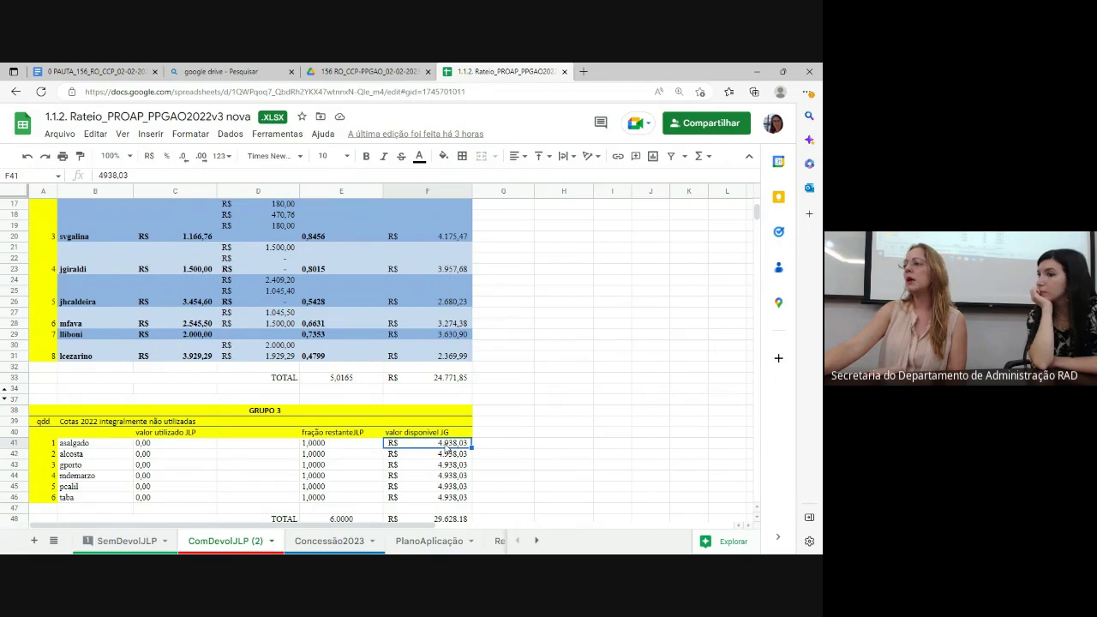
Step: Review GRUPO 1 through GRUPO 3 again, down to the 2023 quota calculation below them
scroll(362, 380, up, 4)
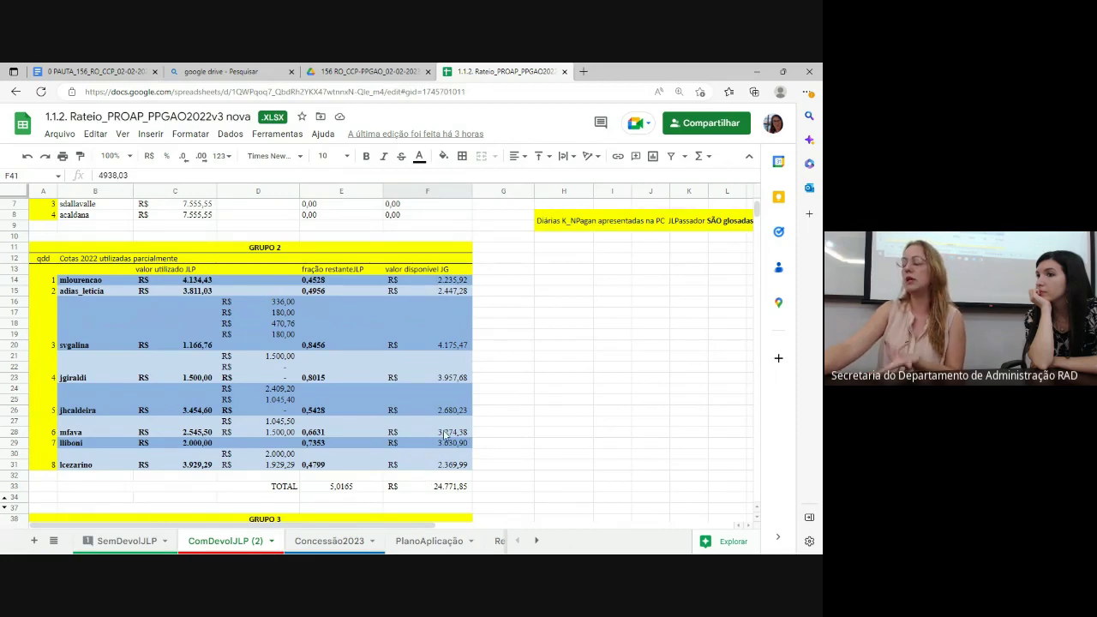
scroll(445, 436, up, 2)
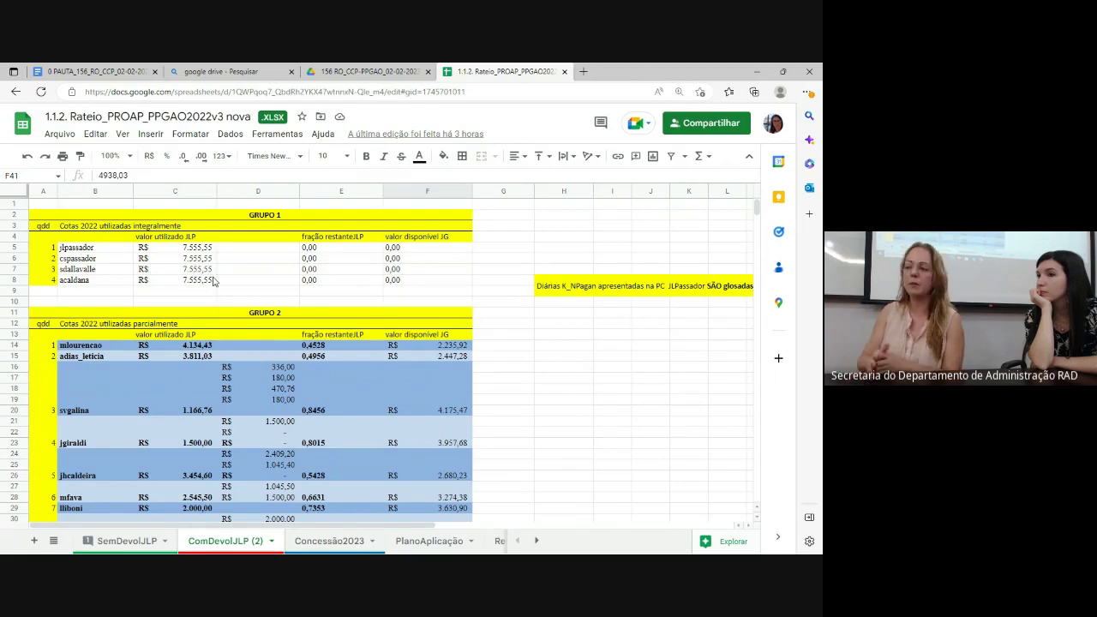
scroll(269, 381, down, 3)
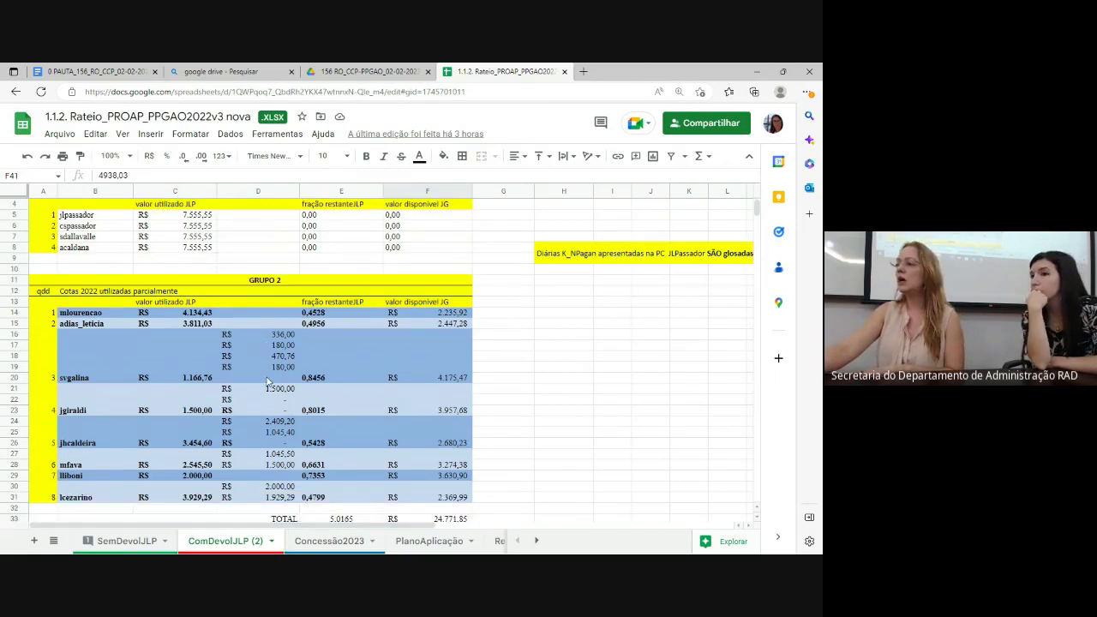
scroll(268, 381, down, 5)
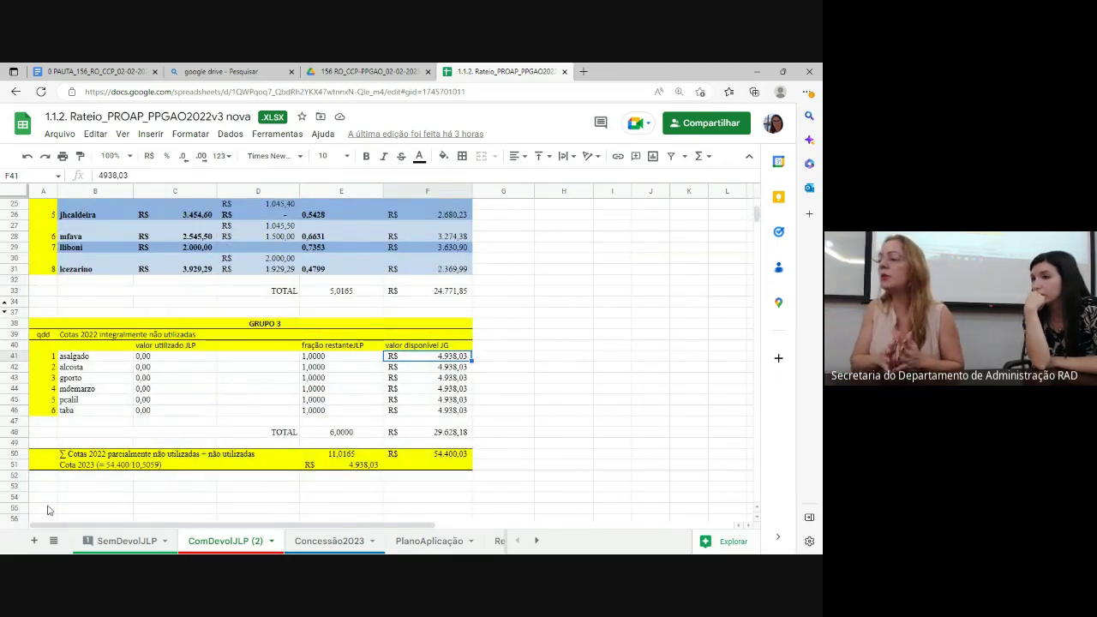
Step: Switch to the 0 PAUTA_156_RO_CCP_02-02-2023 document and examine two professors' funding requests under item 1.1.2
click(76, 71)
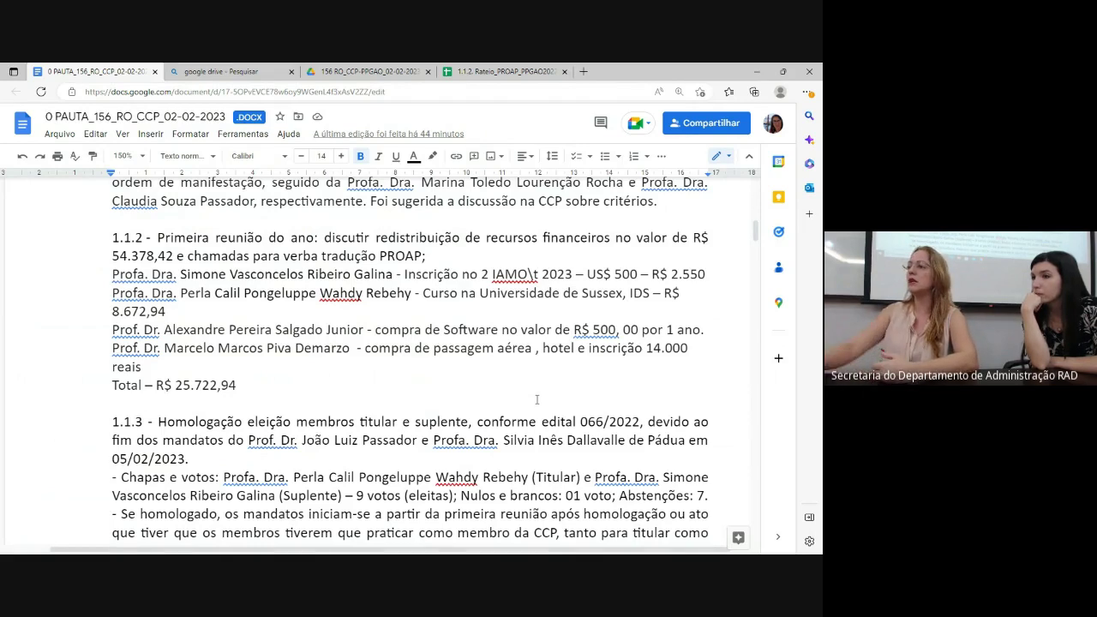
double_click(172, 354)
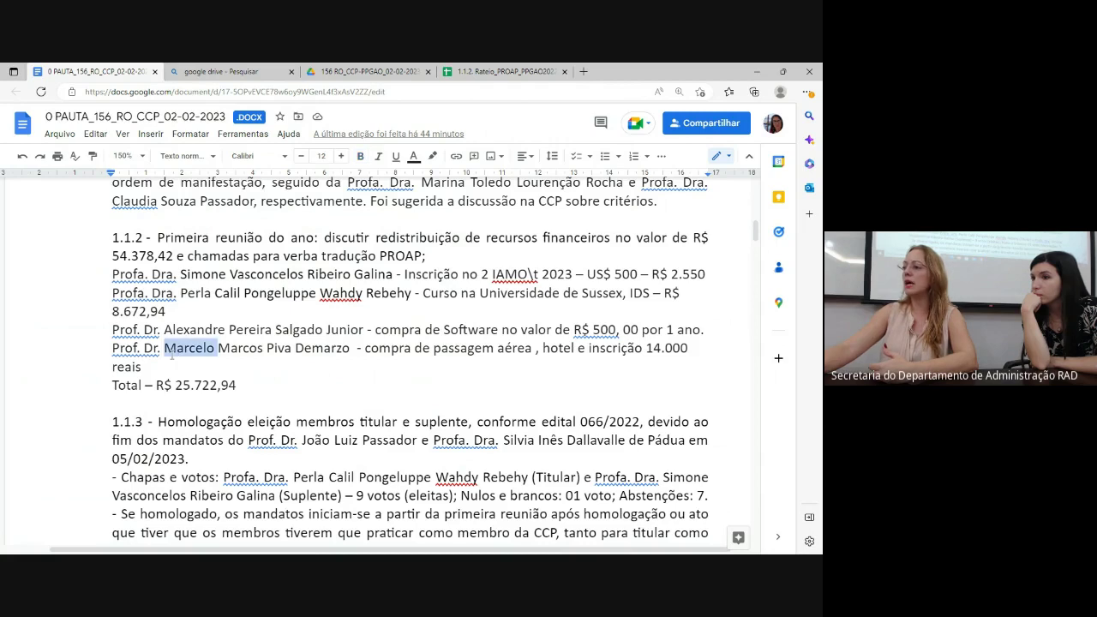
double_click(190, 296)
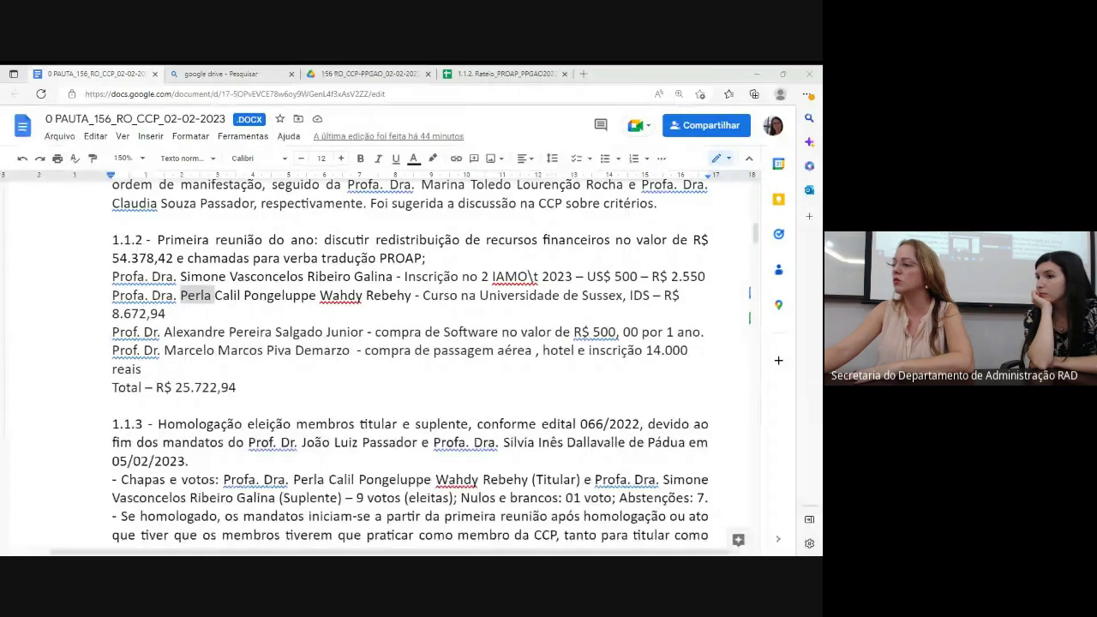
key(alt+Tab)
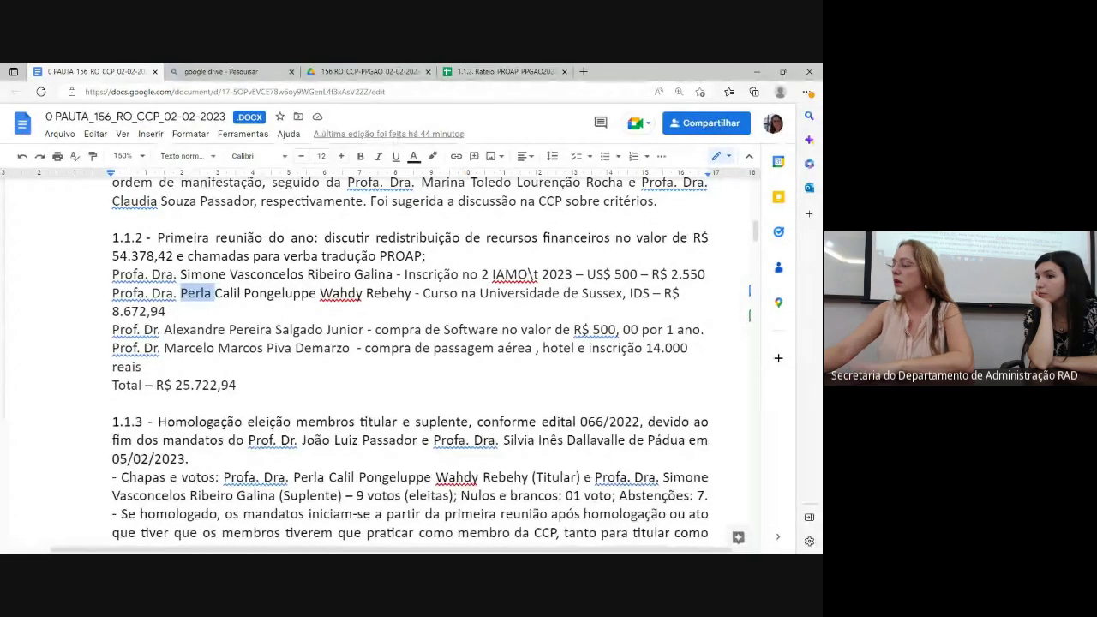
Step: Locate the fourth member of GRUPO 3 in the Rateio_PROAP spreadsheet and return to items 1.1.2 and 1.1.3 of the agenda document
click(484, 71)
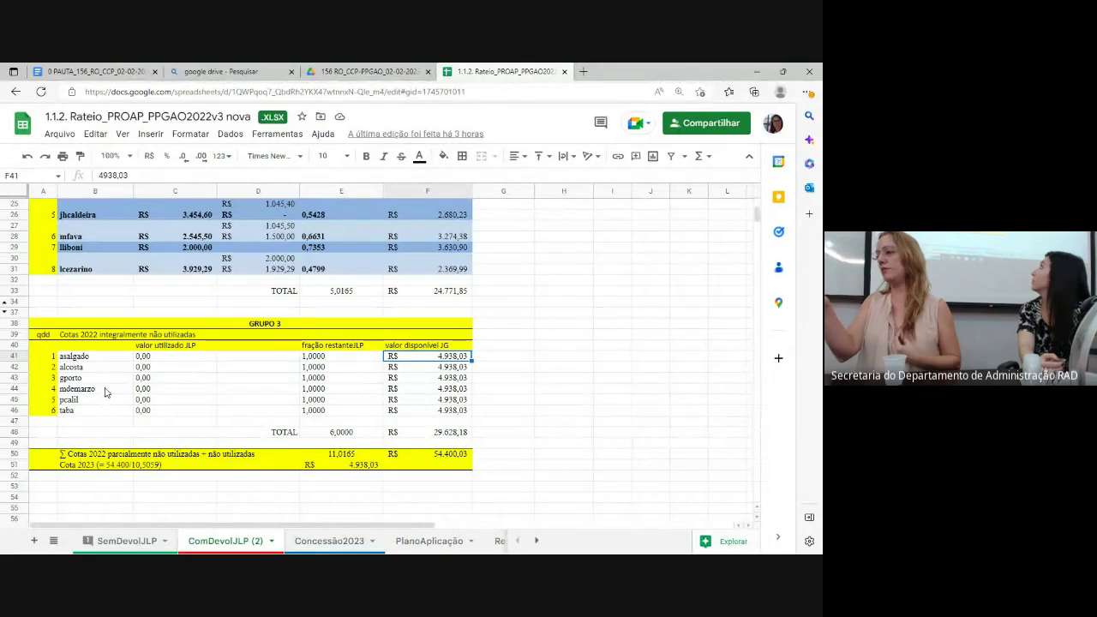
click(106, 392)
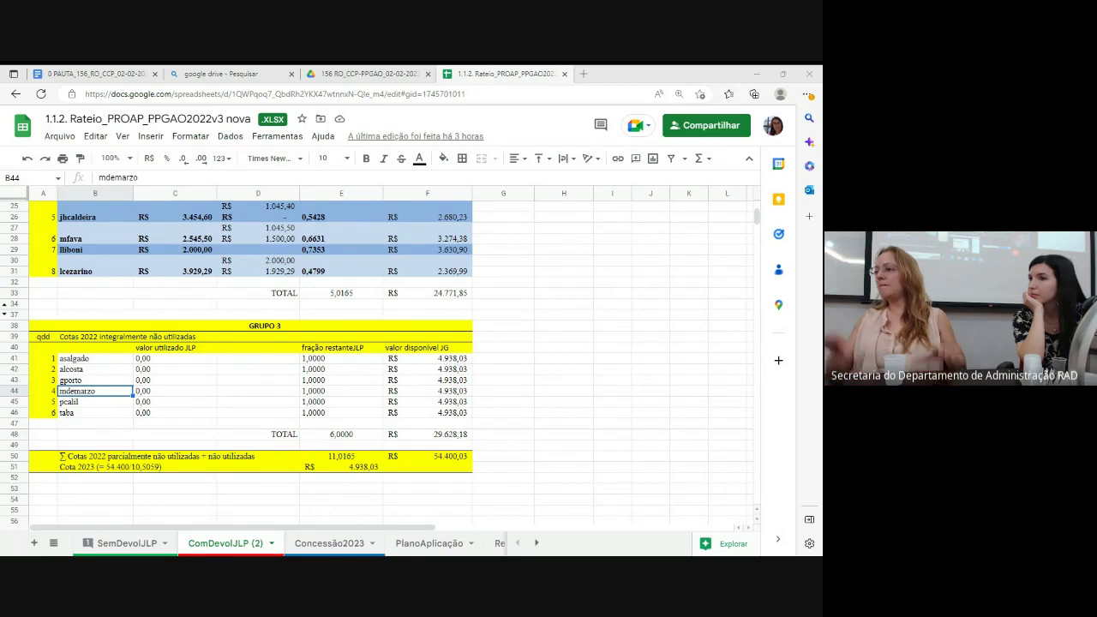
click(92, 73)
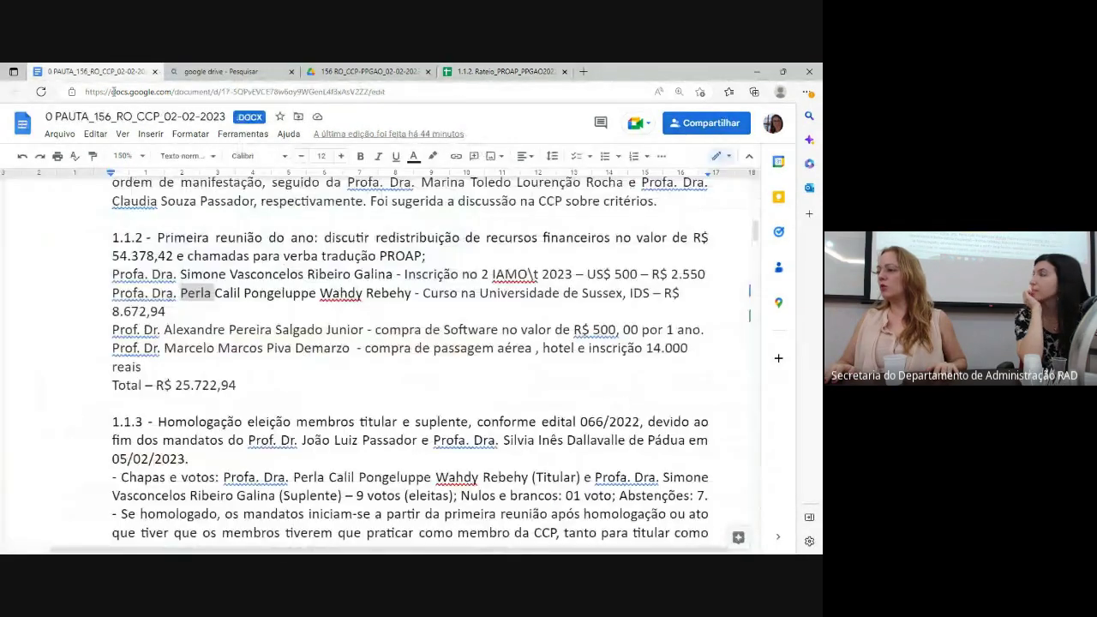
click(376, 403)
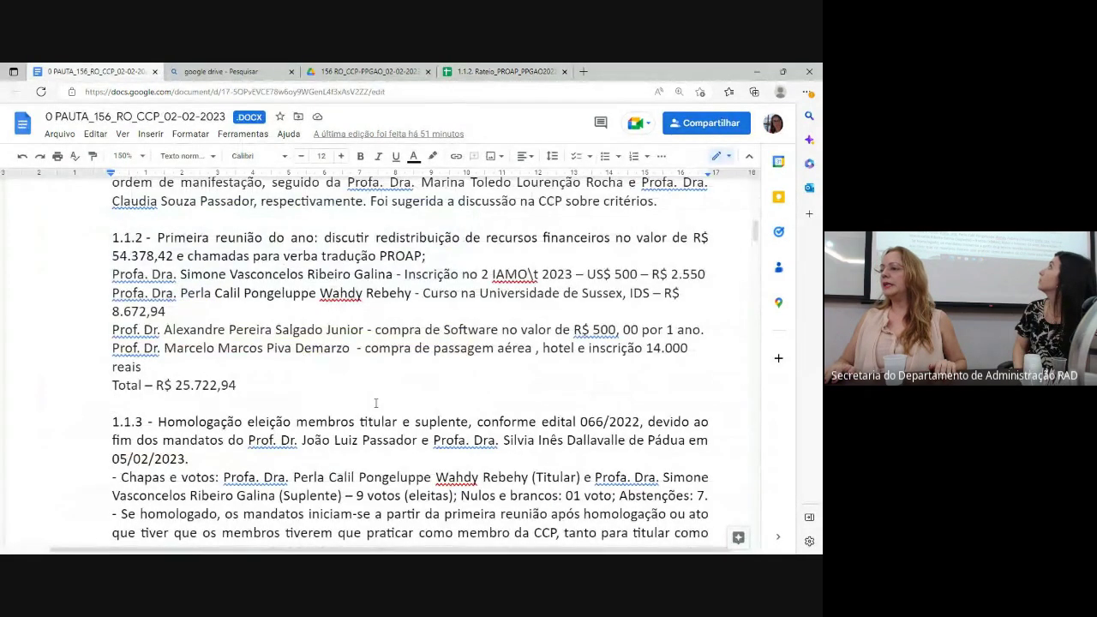
scroll(375, 403, down, 1)
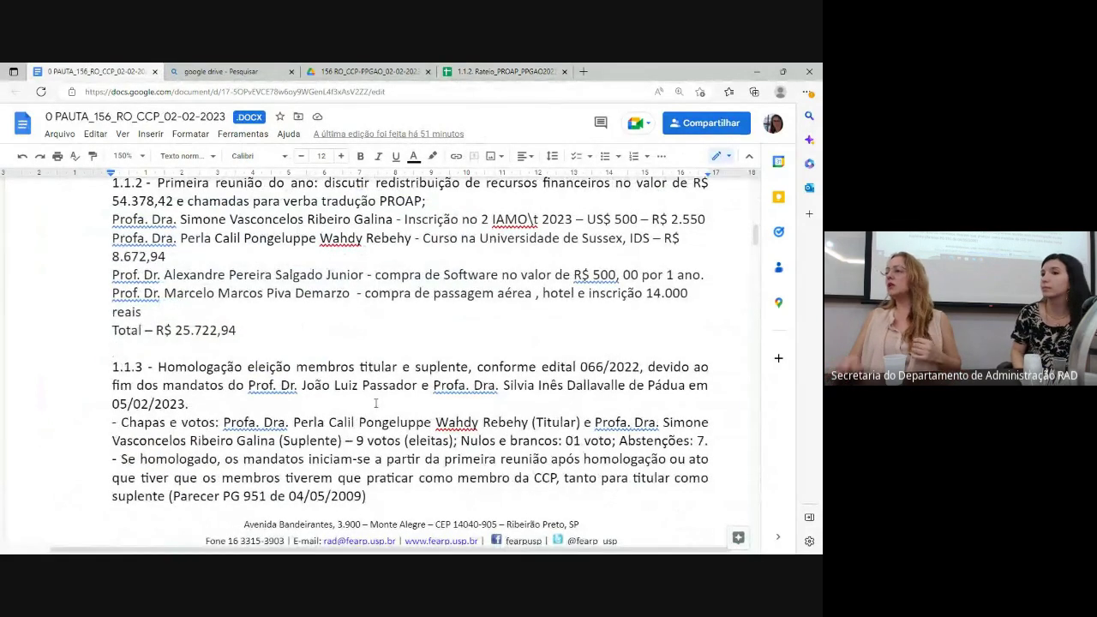
scroll(376, 403, down, 1)
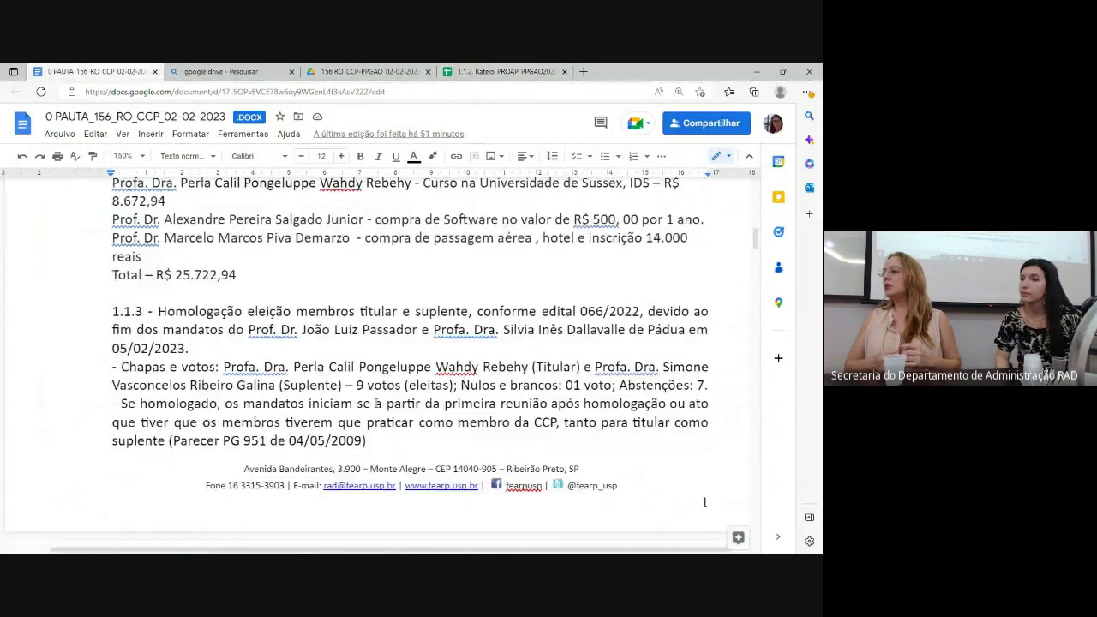
scroll(375, 403, up, 2)
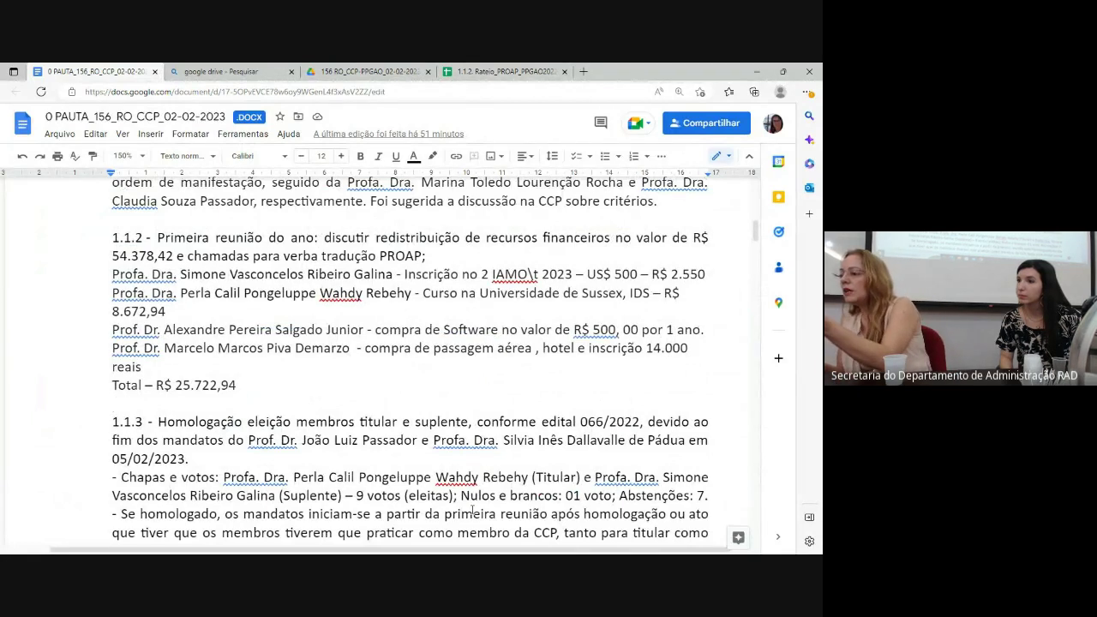
Step: Review GRUPO 2 and GRUPO 3 in the Rateio_PROAP spreadsheet, ending on the available amount of the fifth GRUPO 3 member
click(499, 72)
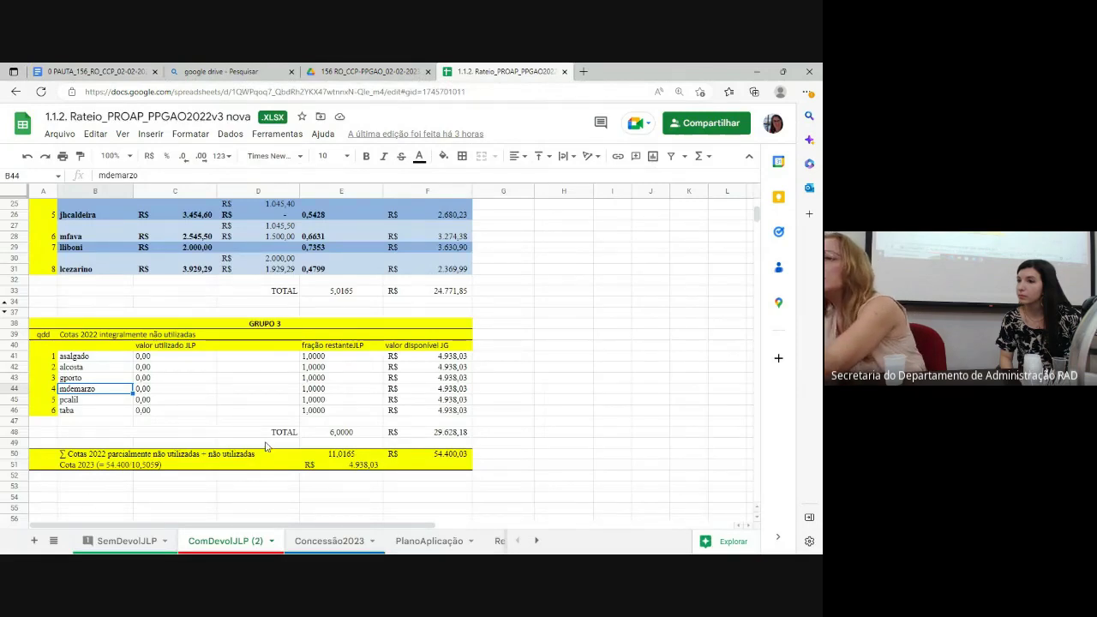
scroll(223, 343, up, 5)
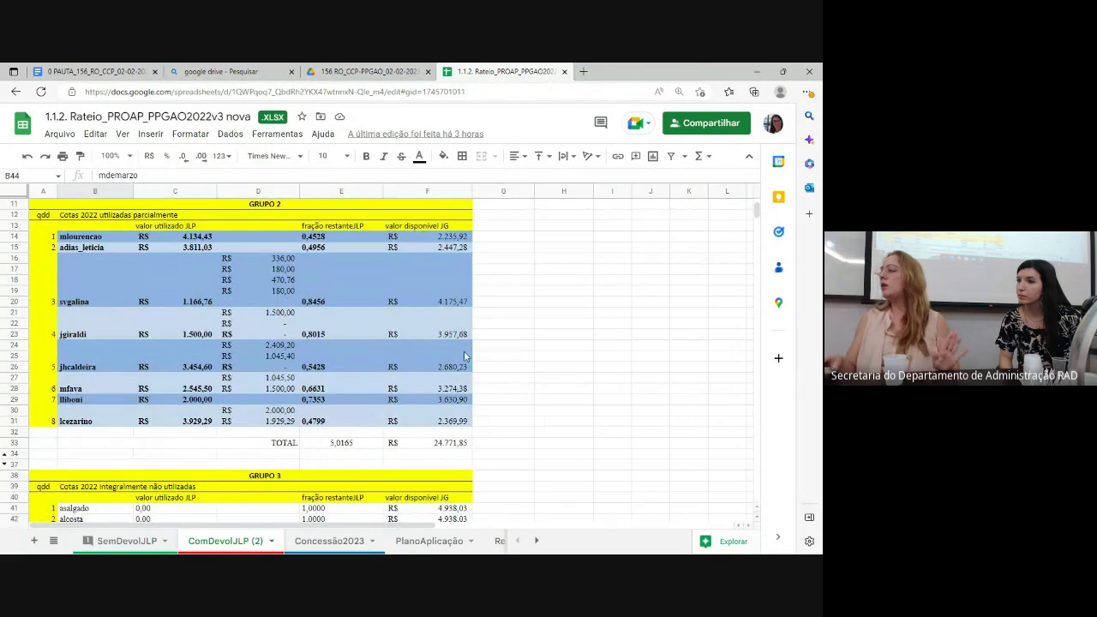
click(86, 71)
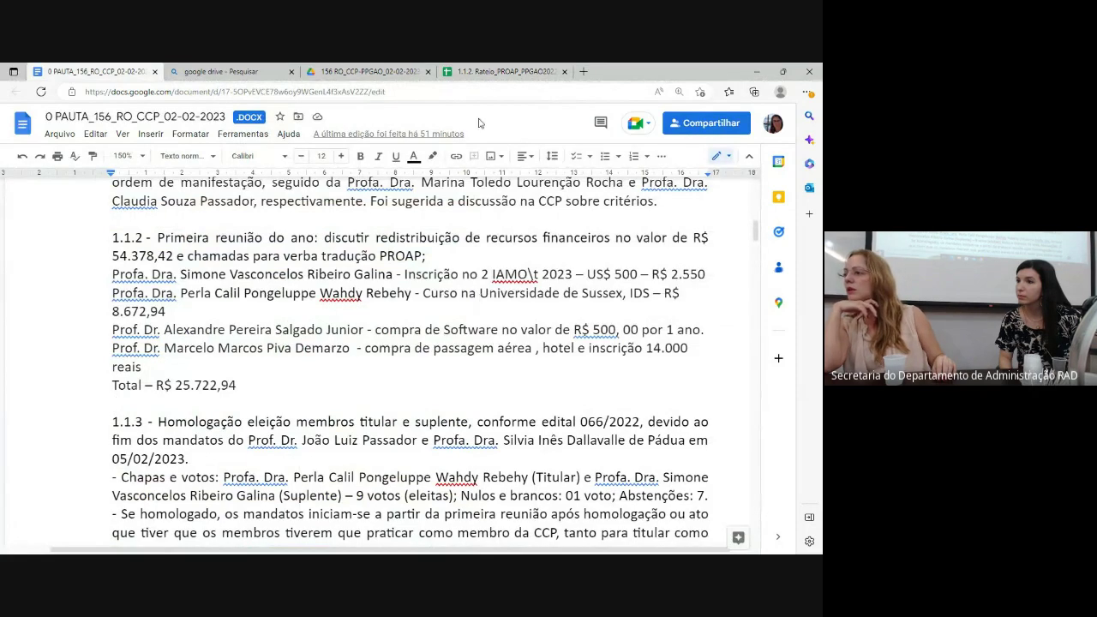
click(493, 71)
scroll(130, 370, down, 5)
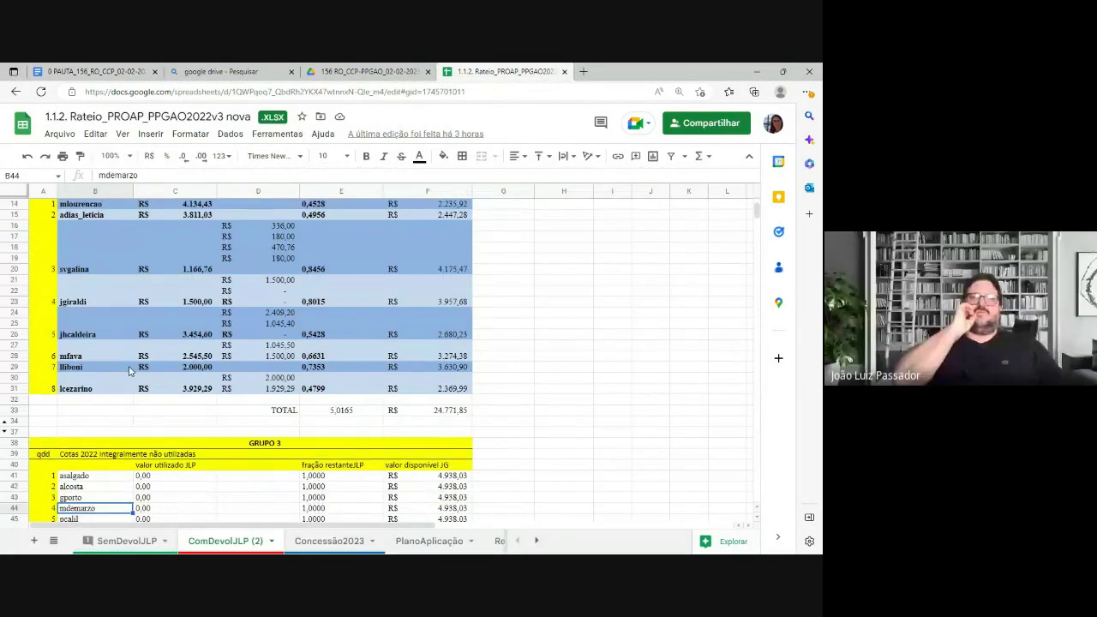
scroll(131, 370, up, 2)
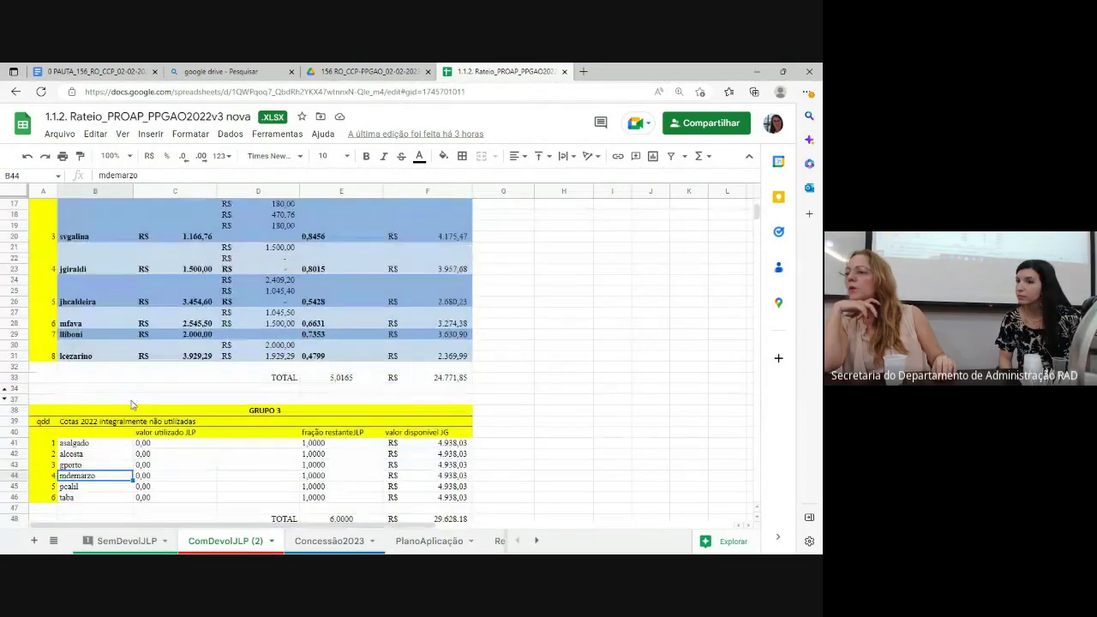
click(428, 486)
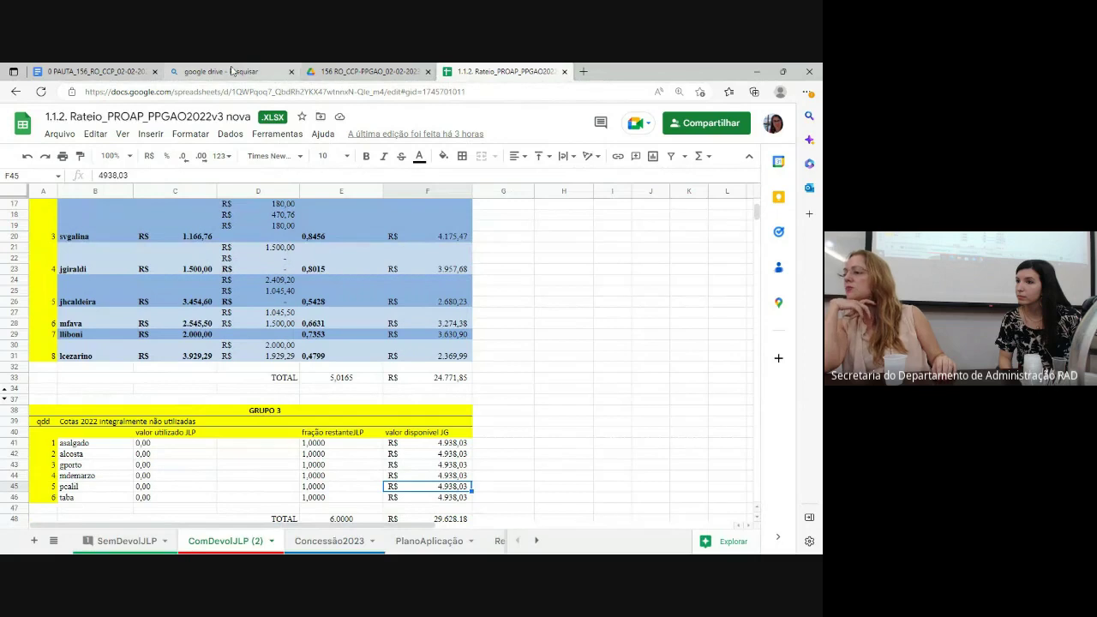
Step: Compare the funding requests in agenda item 1.1.2 with the available amount of the fourth GRUPO 3 member in the spreadsheet
click(105, 71)
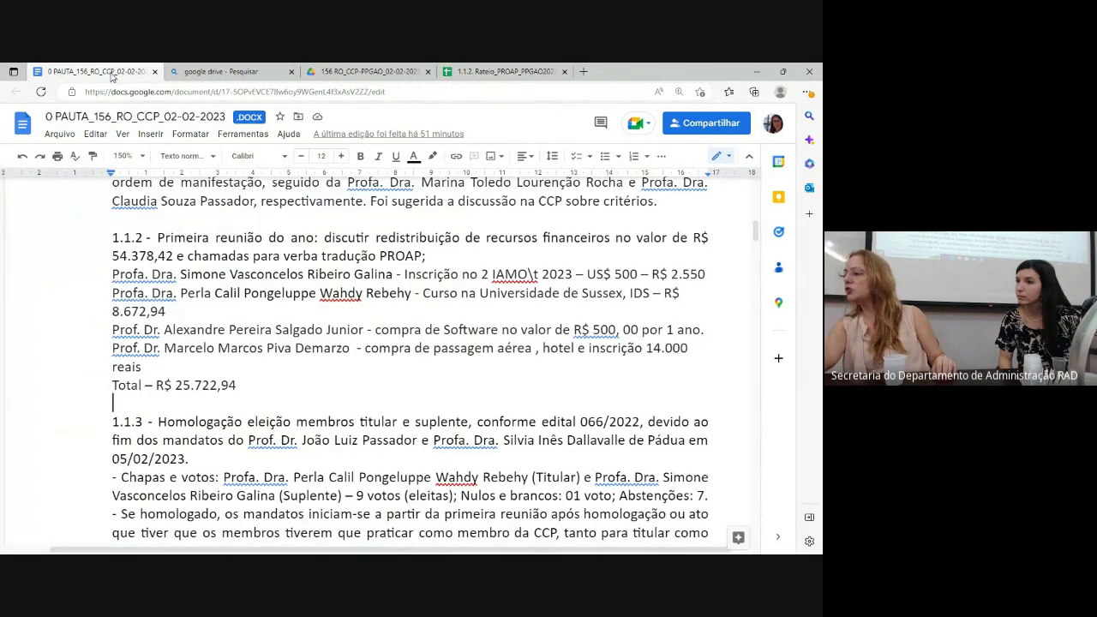
click(497, 72)
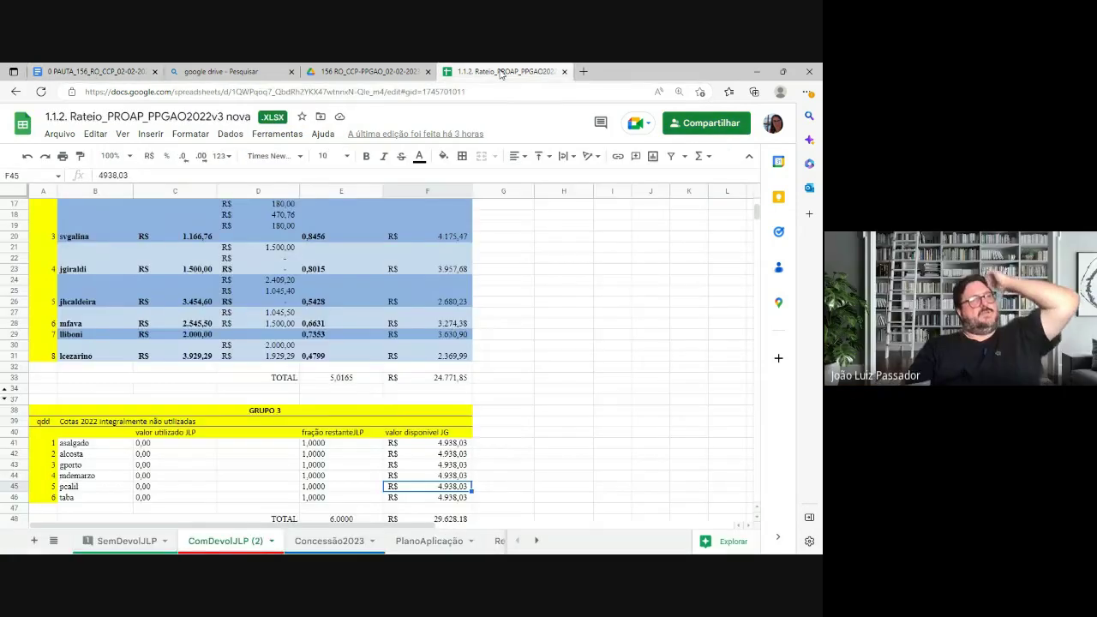
click(427, 478)
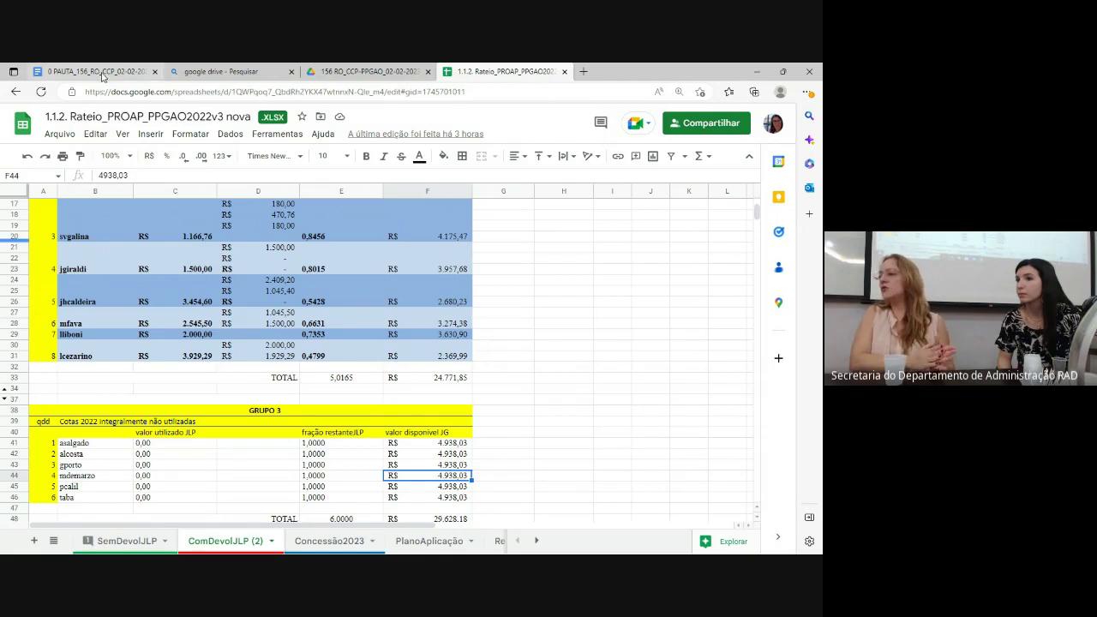
Step: Switch to the 0 PAUTA_156_RO_CCP_02-02-2023 document and go over the funding requests in item 1.1.2 and the election in item 1.1.3
mouse_move(101, 76)
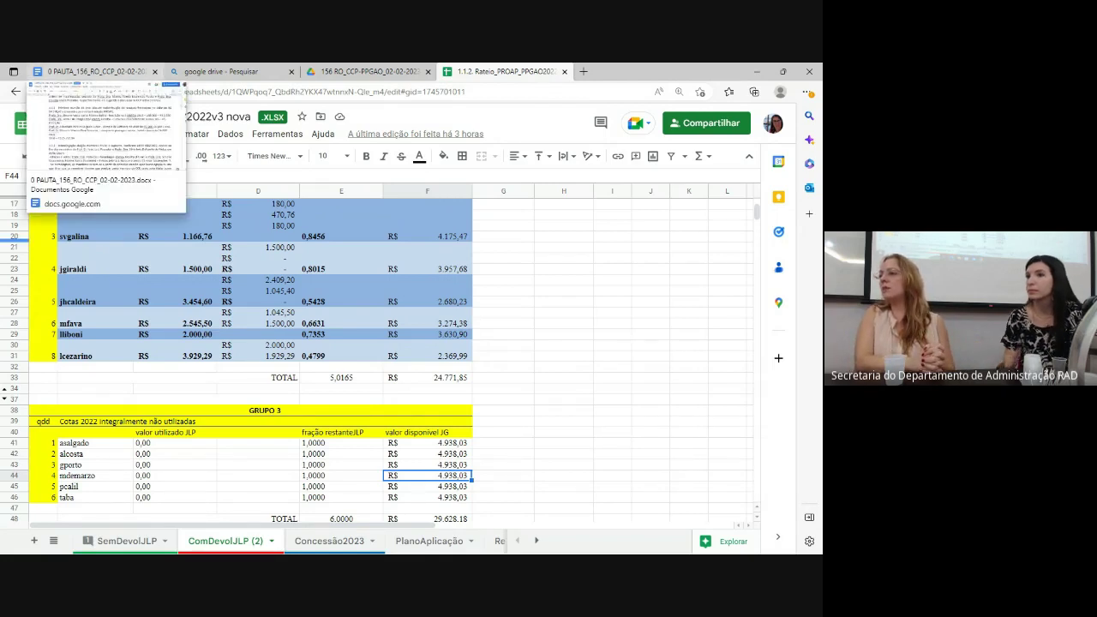
click(101, 72)
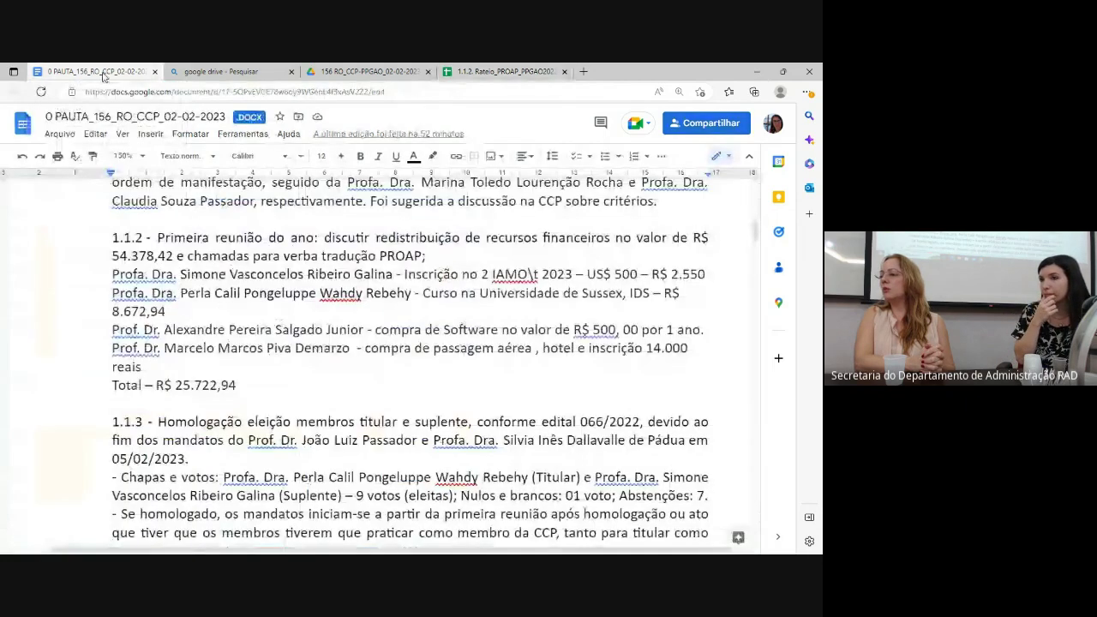
scroll(504, 400, down, 1)
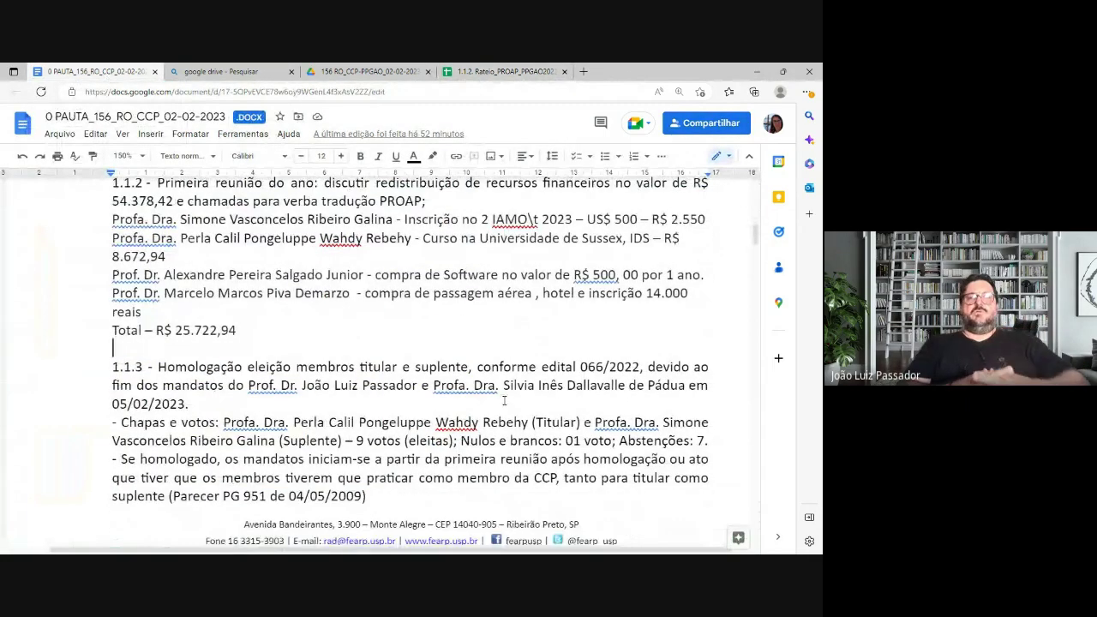
scroll(504, 400, up, 1)
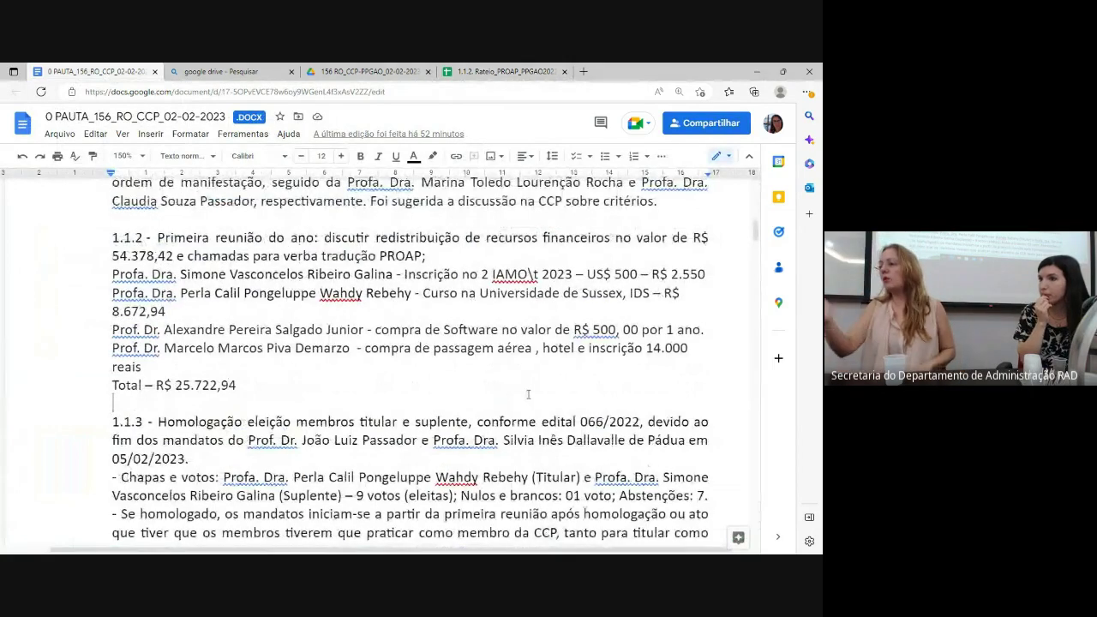
scroll(529, 394, down, 3)
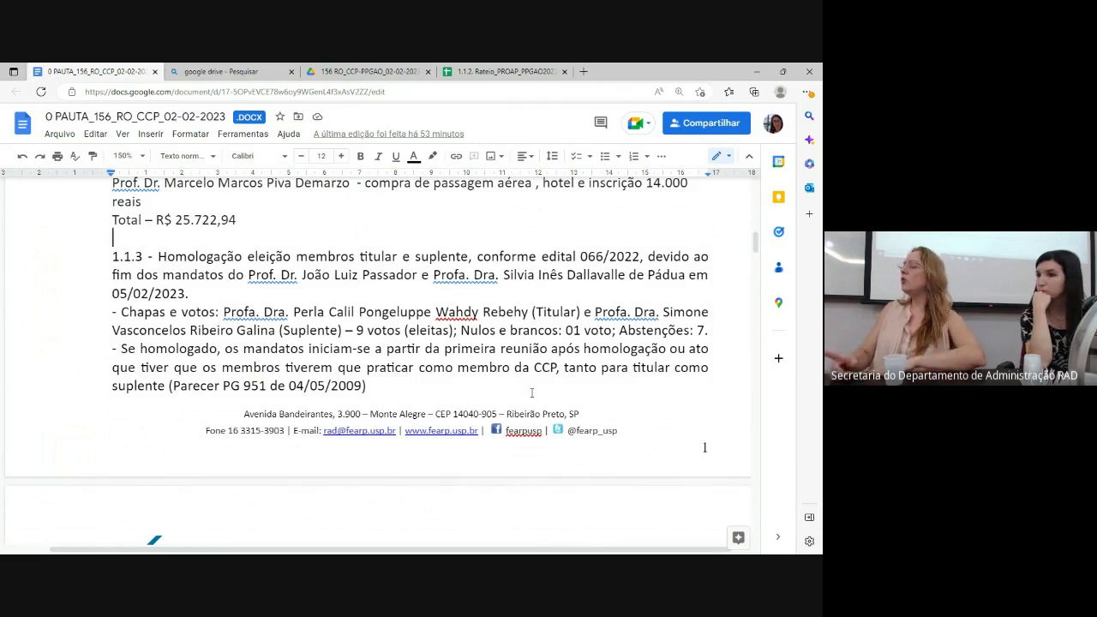
scroll(570, 386, up, 1)
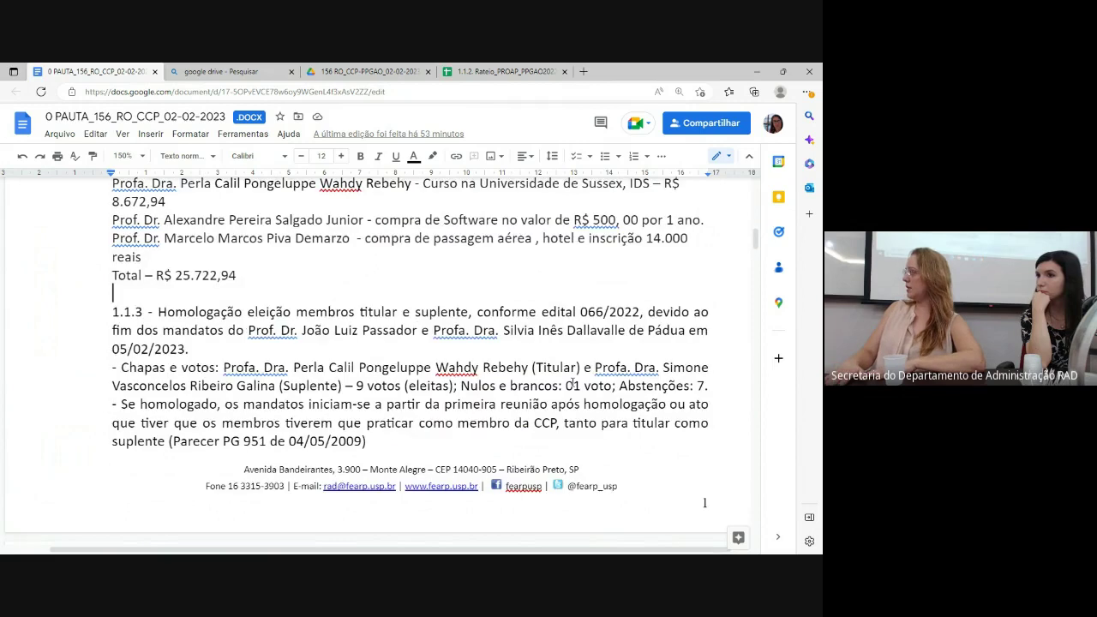
scroll(570, 386, up, 3)
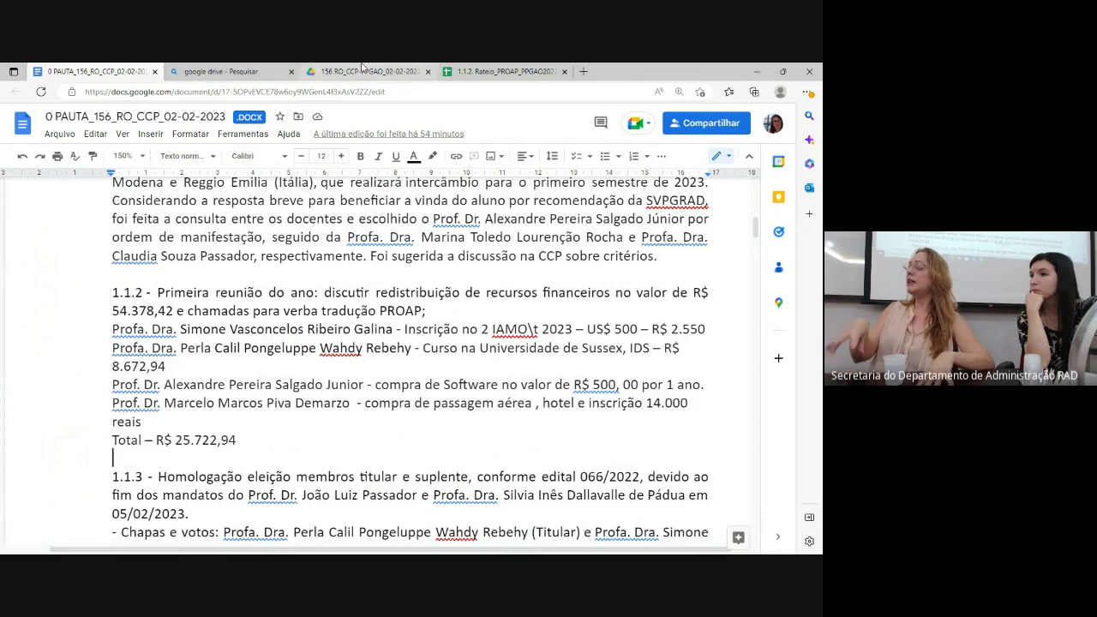
Step: Open 1.1.2 Verbas de Apoio 2023.xlsx from the meeting's Google Drive folder
mouse_move(361, 67)
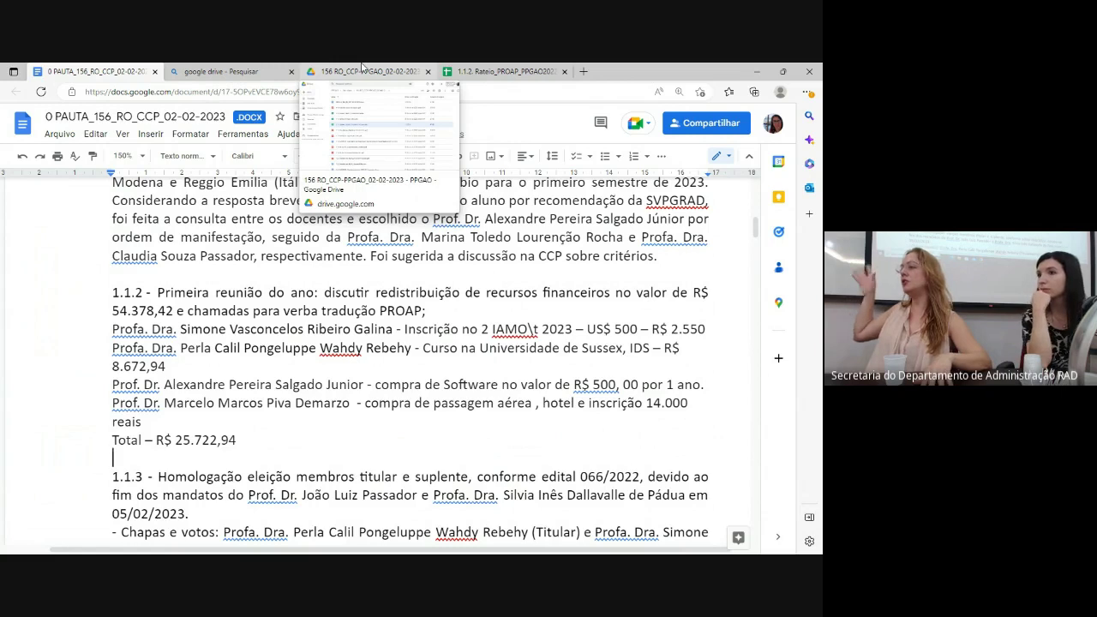
click(361, 68)
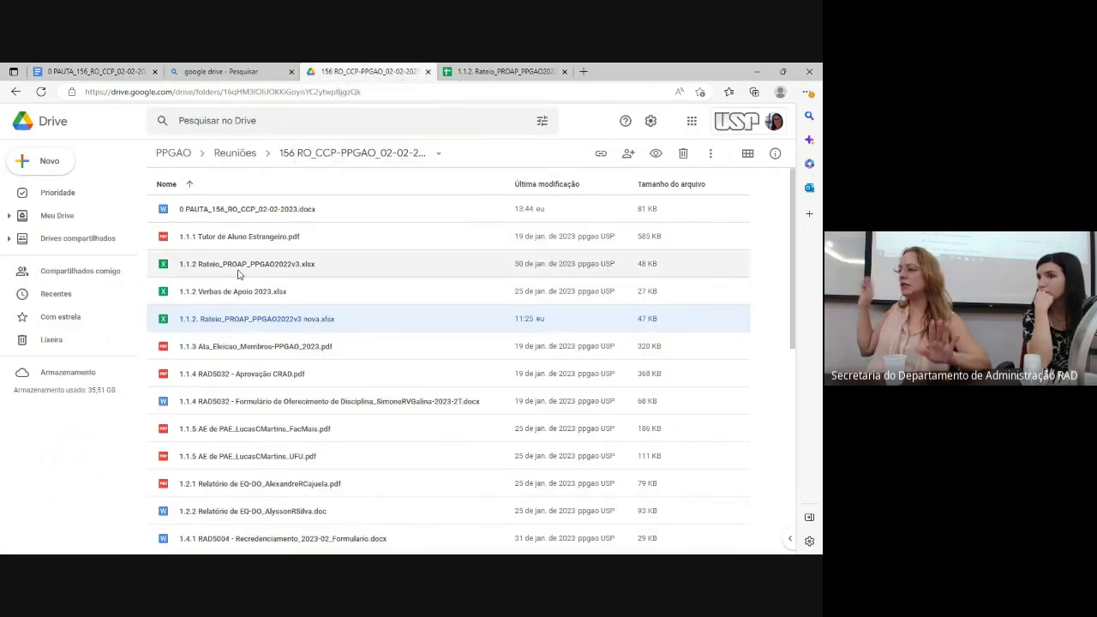
double_click(251, 293)
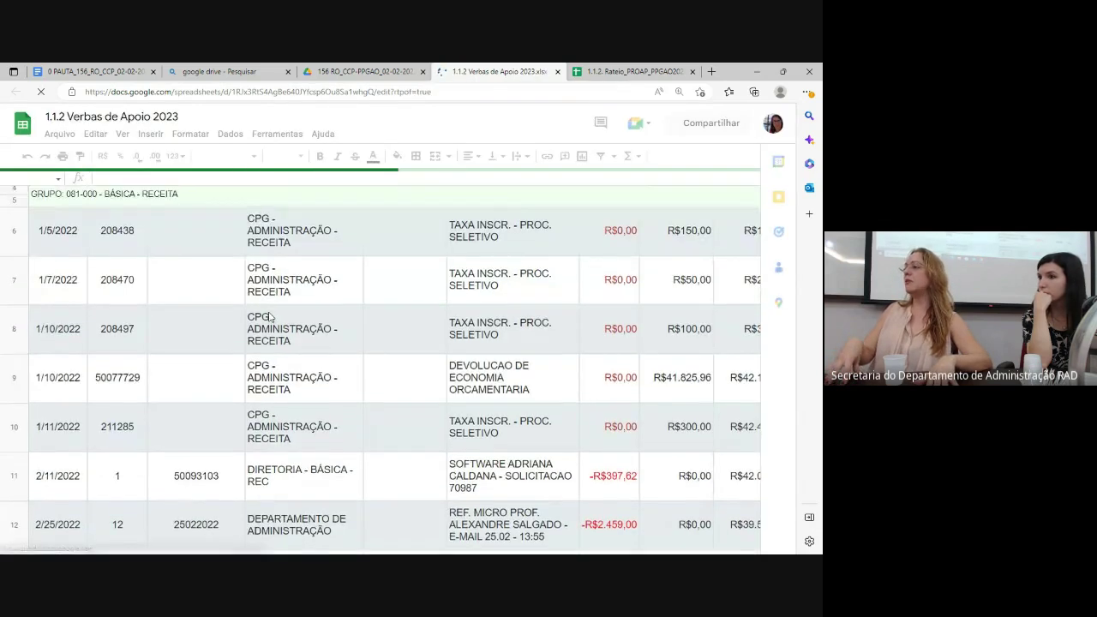
Step: Review the CPG sheet's entries down to the TOTAL CENTRO row and select the expense total in column G
scroll(268, 317, down, 3)
scroll(558, 379, down, 10)
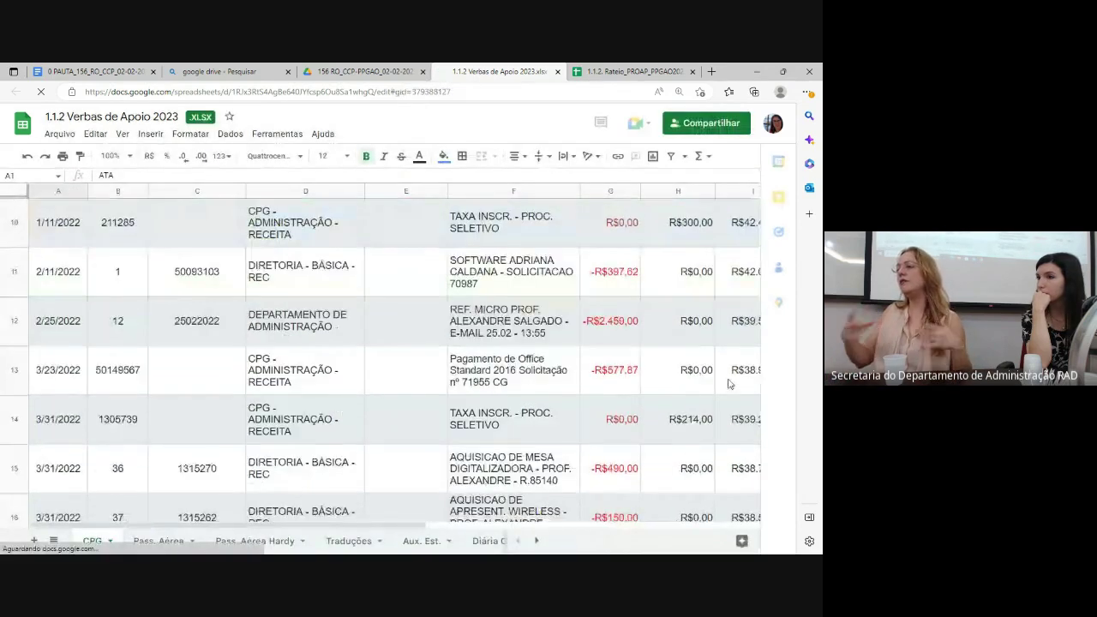
scroll(704, 409, down, 10)
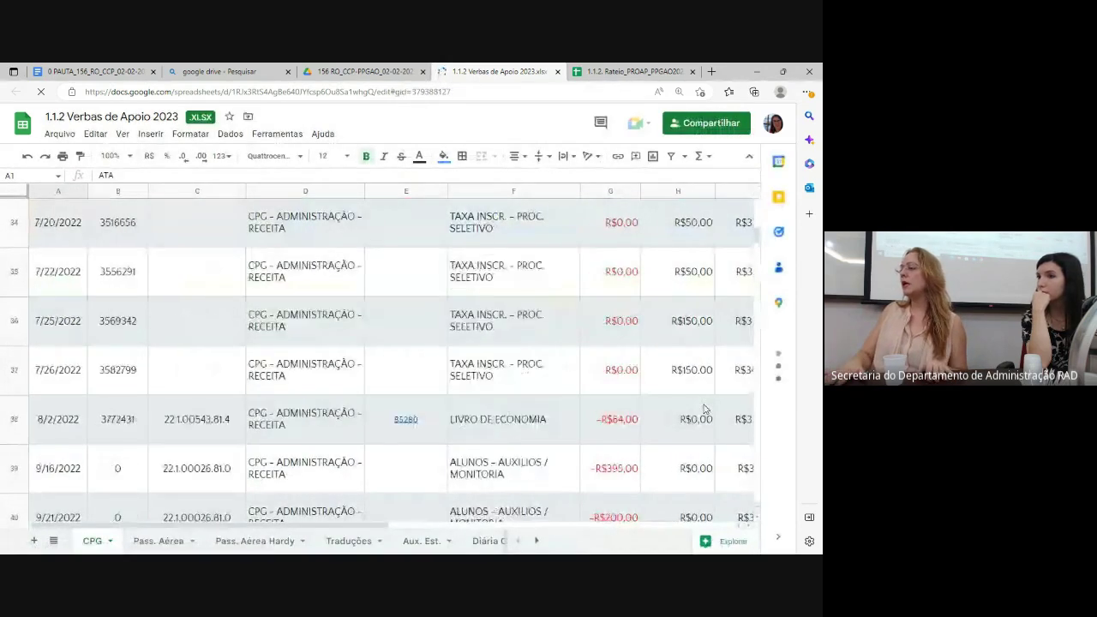
scroll(704, 409, down, 8)
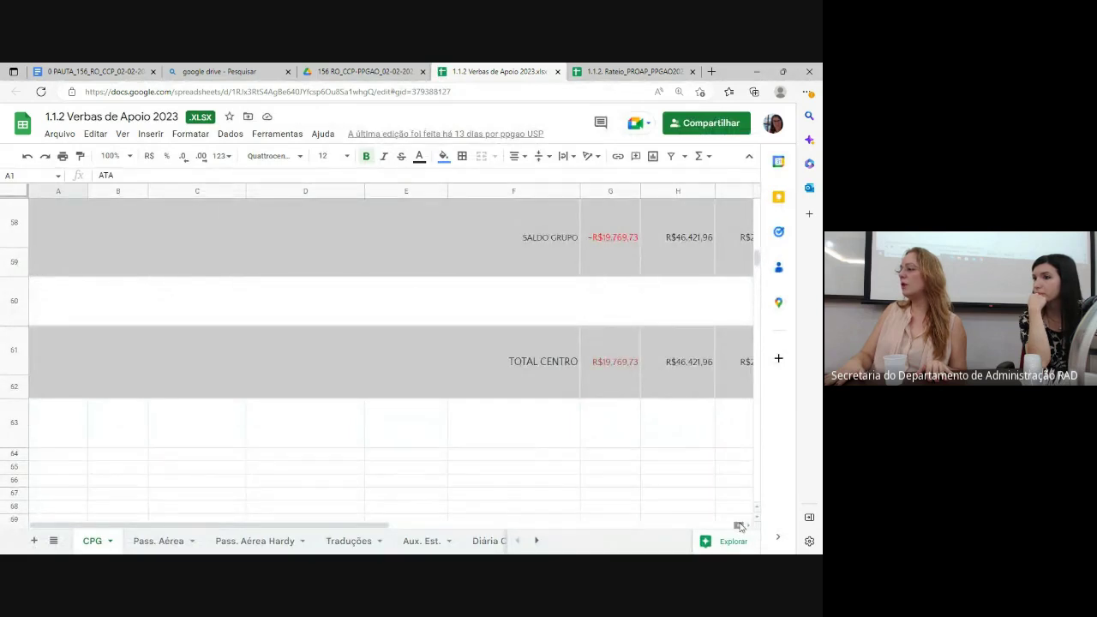
click(623, 367)
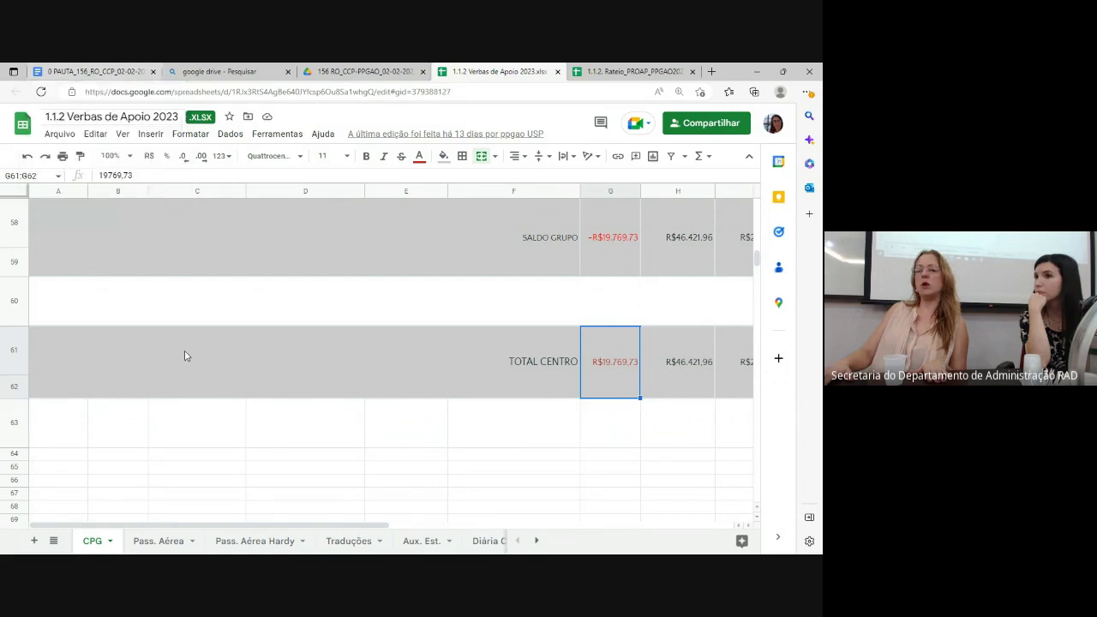
Step: Return to the 0 PAUTA_156_RO_CCP_02-02-2023 document and read from item 1.1.2 through item 1.1.3 on the homologation of elected members
click(88, 71)
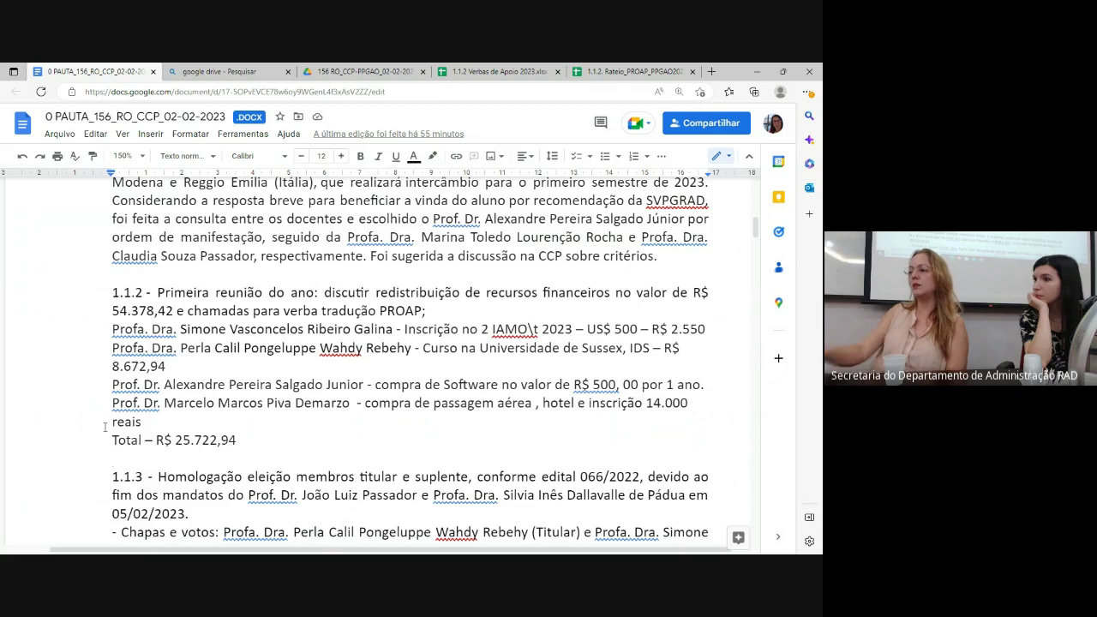
scroll(230, 420, down, 1)
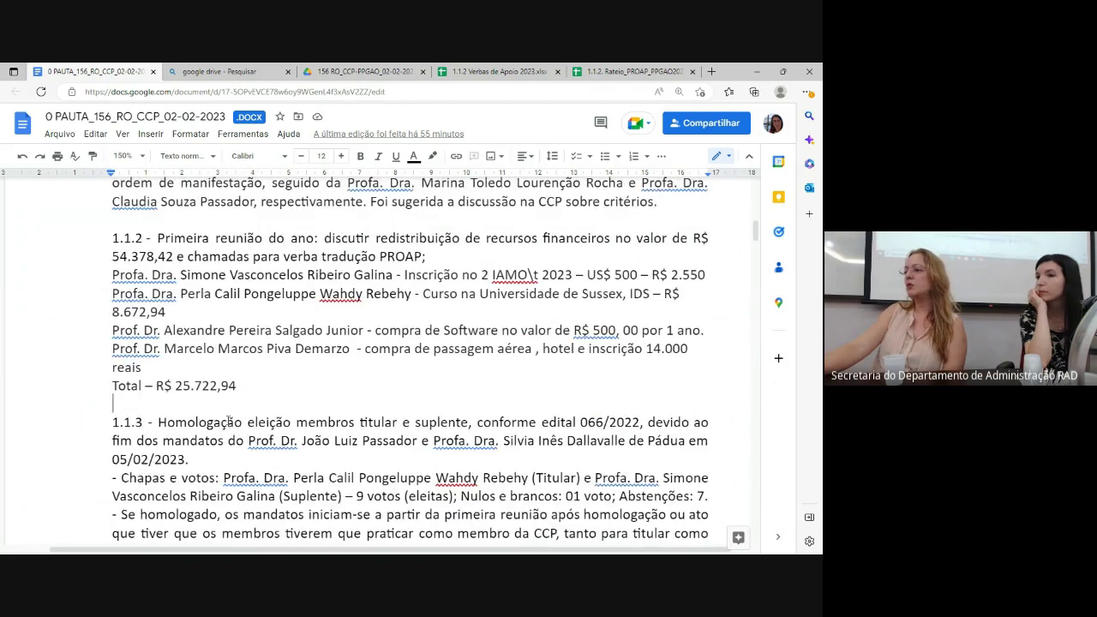
scroll(230, 420, down, 2)
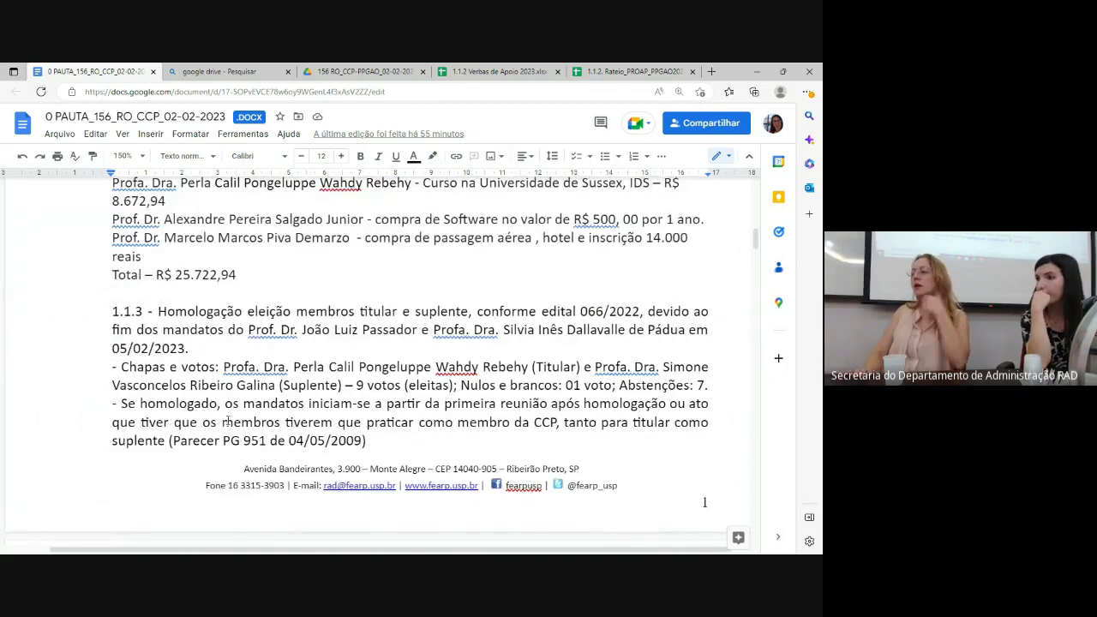